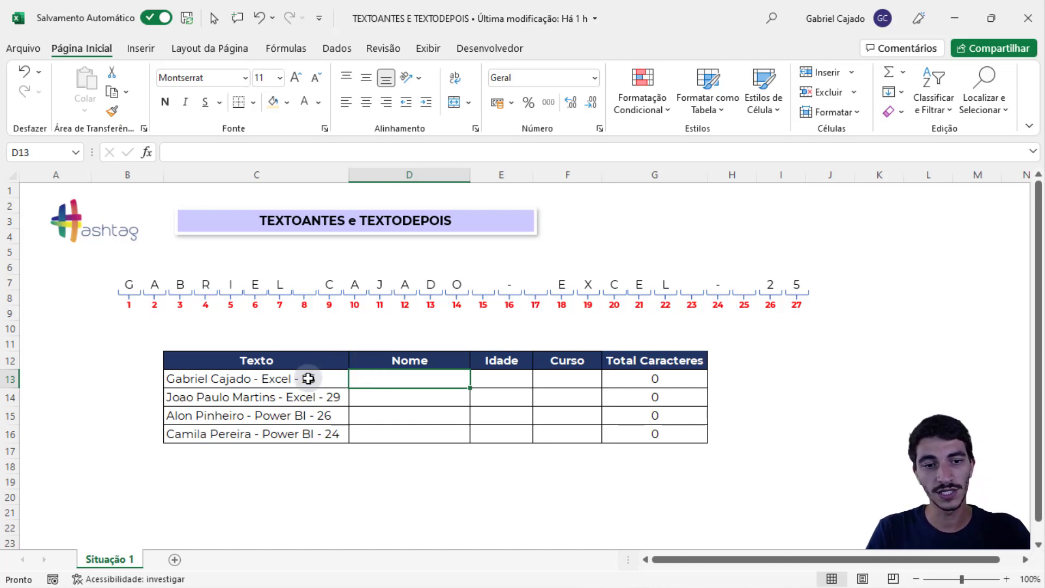
# Check the text in C13, then enter =ESQUERDA(C13;14) in Nome cell D13
pyautogui.click(272, 379)
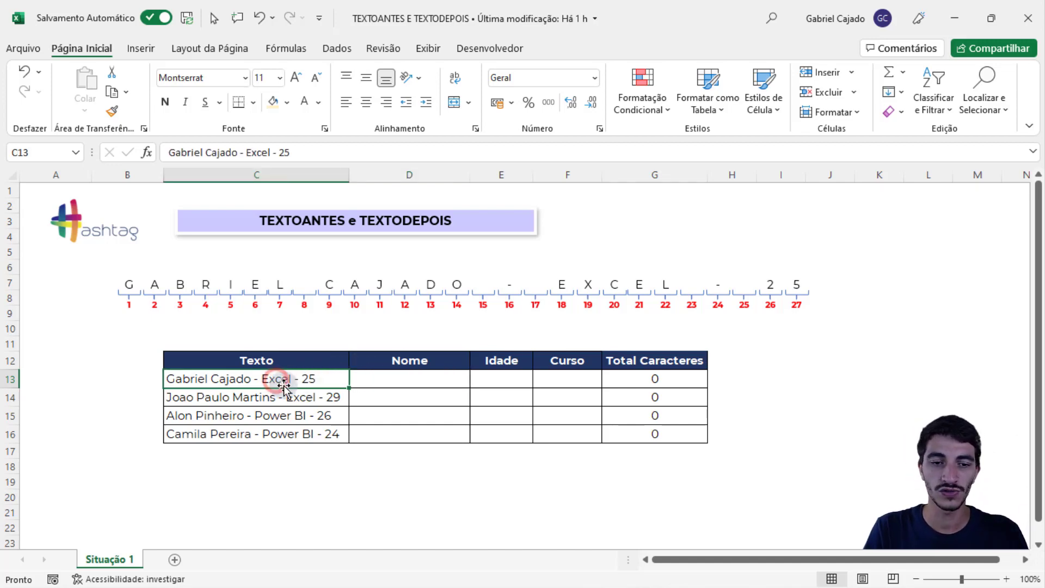
pyautogui.doubleClick(314, 379)
pyautogui.press('Escape')
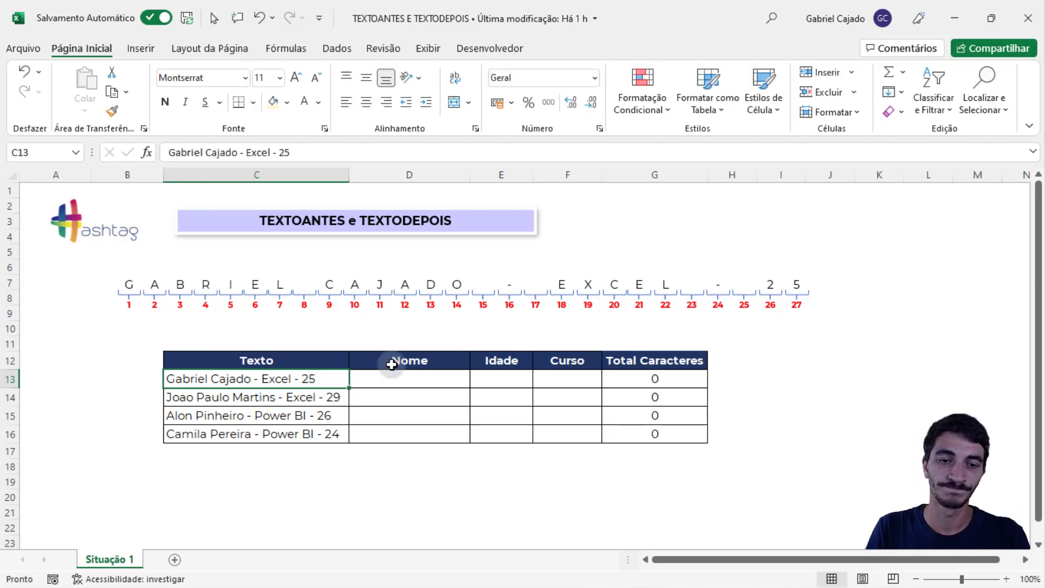
pyautogui.click(411, 384)
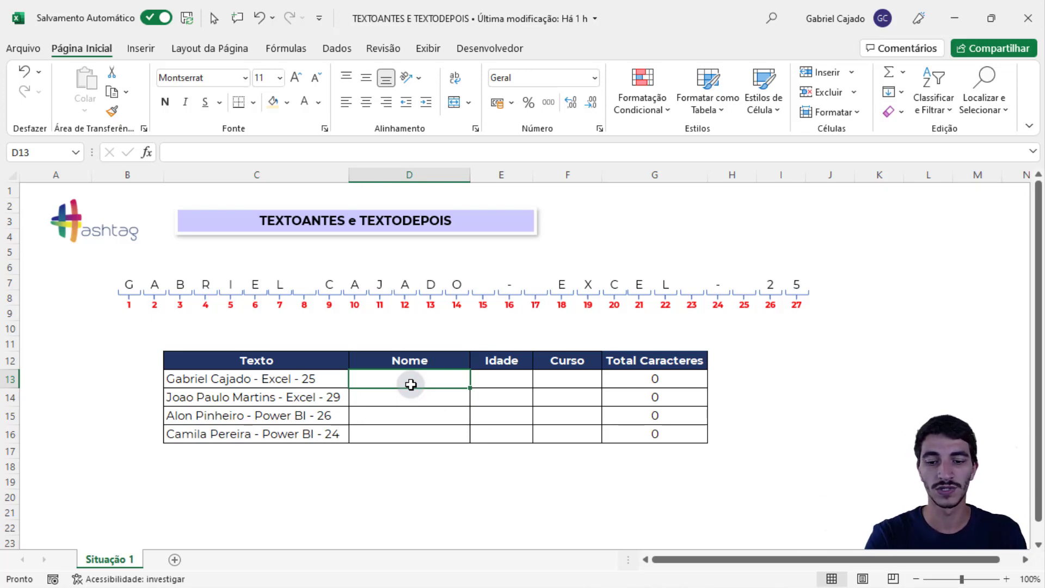
pyautogui.write('=esq')
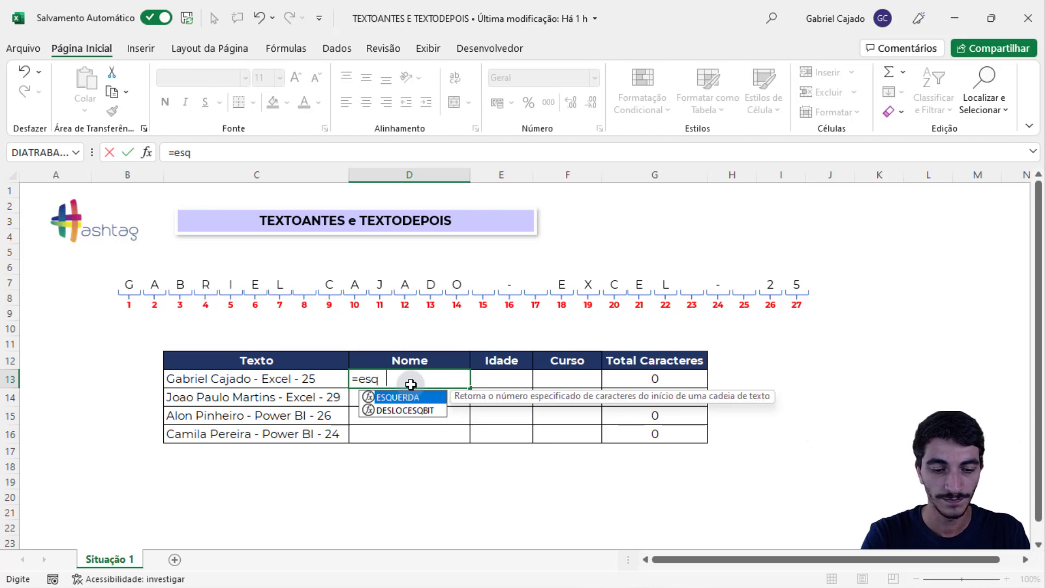
pyautogui.write('ue')
pyautogui.press('Tab')
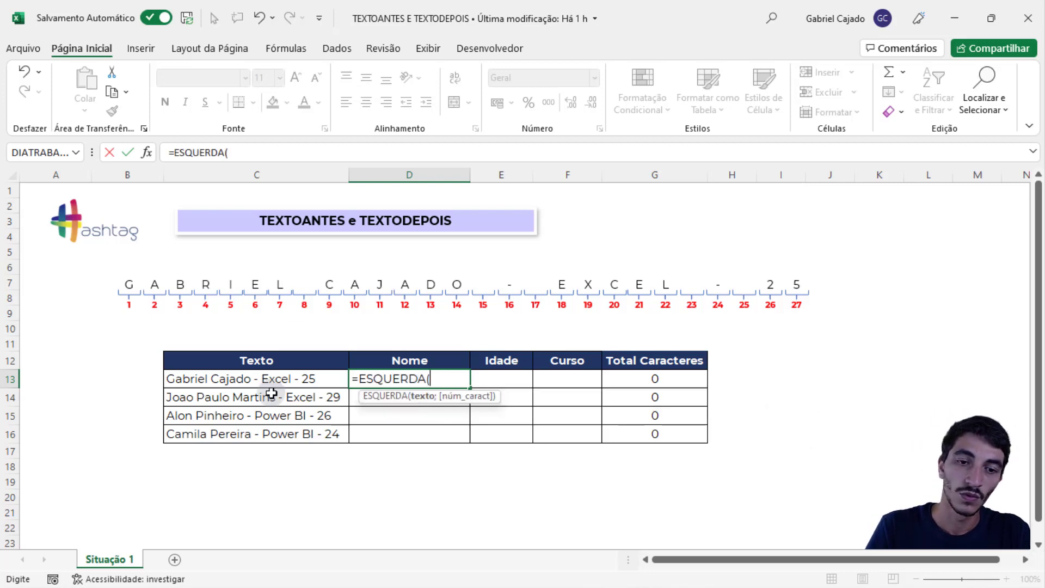
pyautogui.click(273, 386)
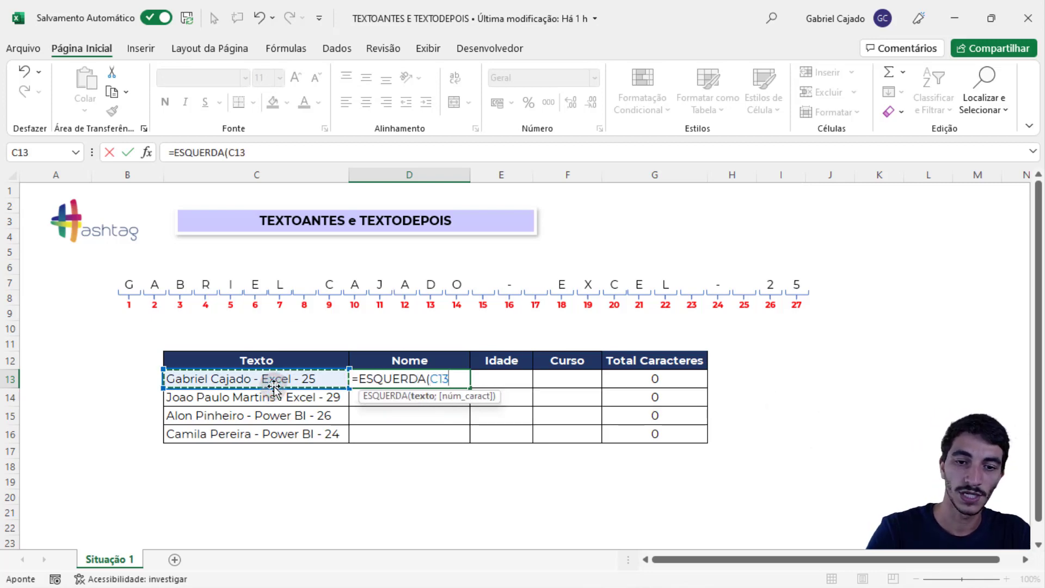
pyautogui.write(';14')
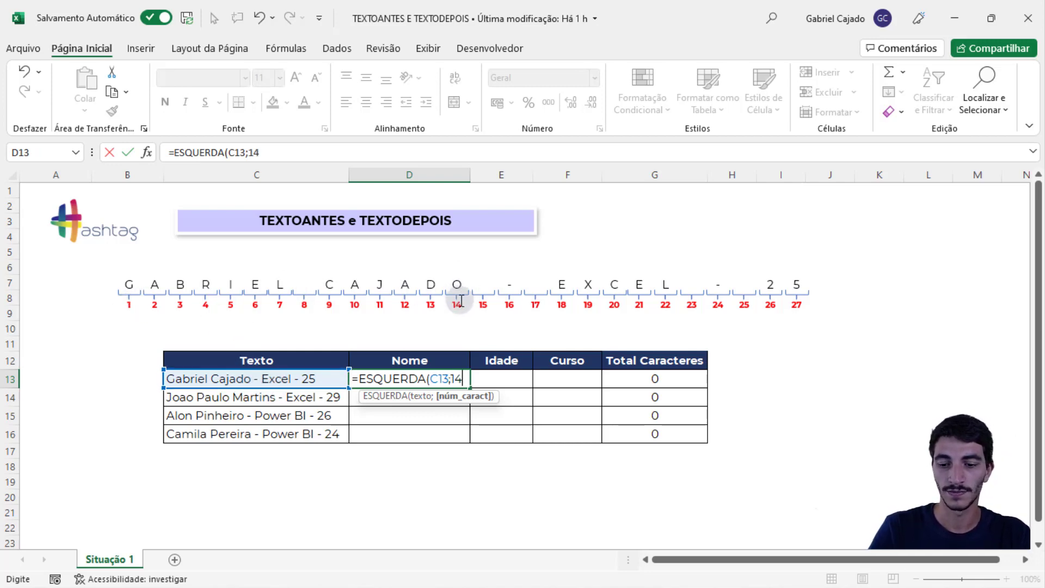
pyautogui.hotkey('ctrl', 'Return')
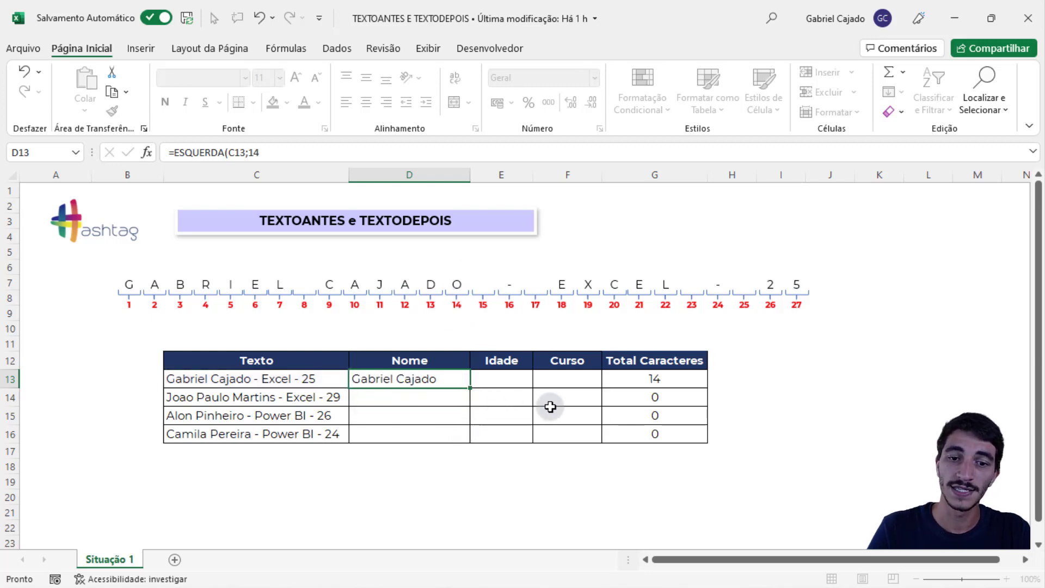
# Fill the ESQUERDA formula down to D16 and check the copy in D14
pyautogui.moveTo(470, 387); pyautogui.dragTo(462, 433)
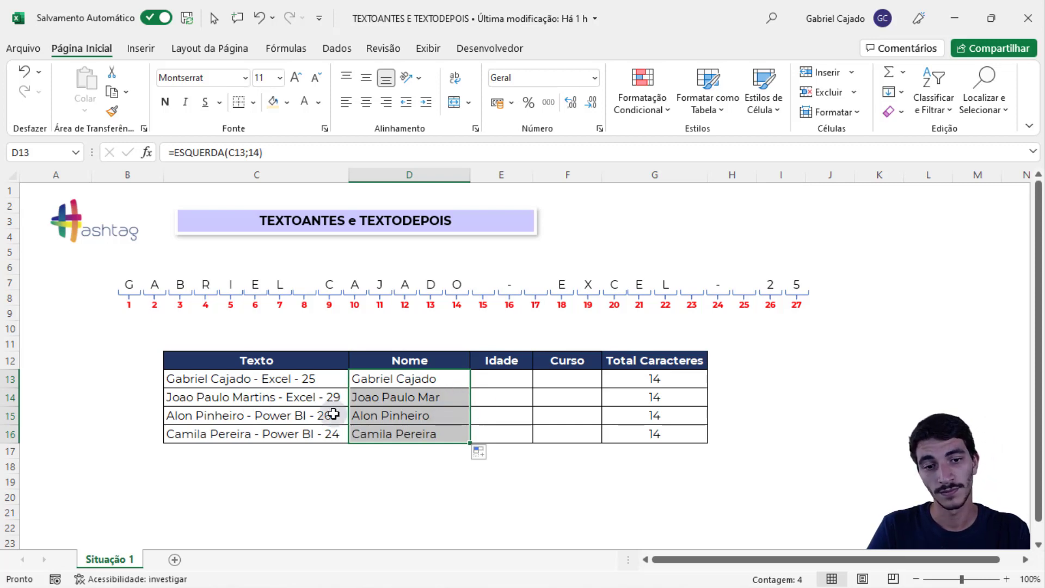
pyautogui.click(362, 398)
pyautogui.click(388, 380)
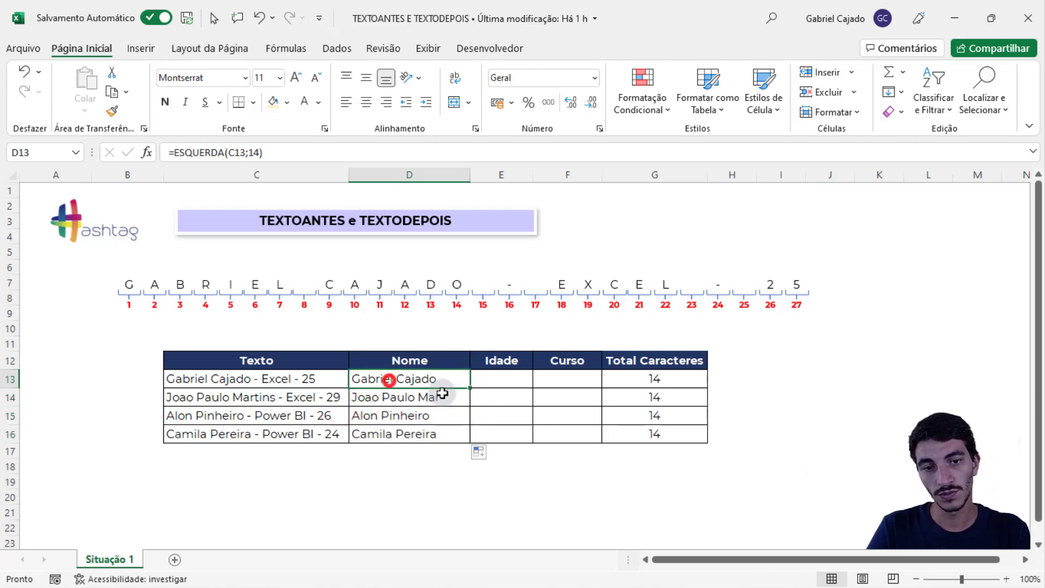
pyautogui.click(424, 397)
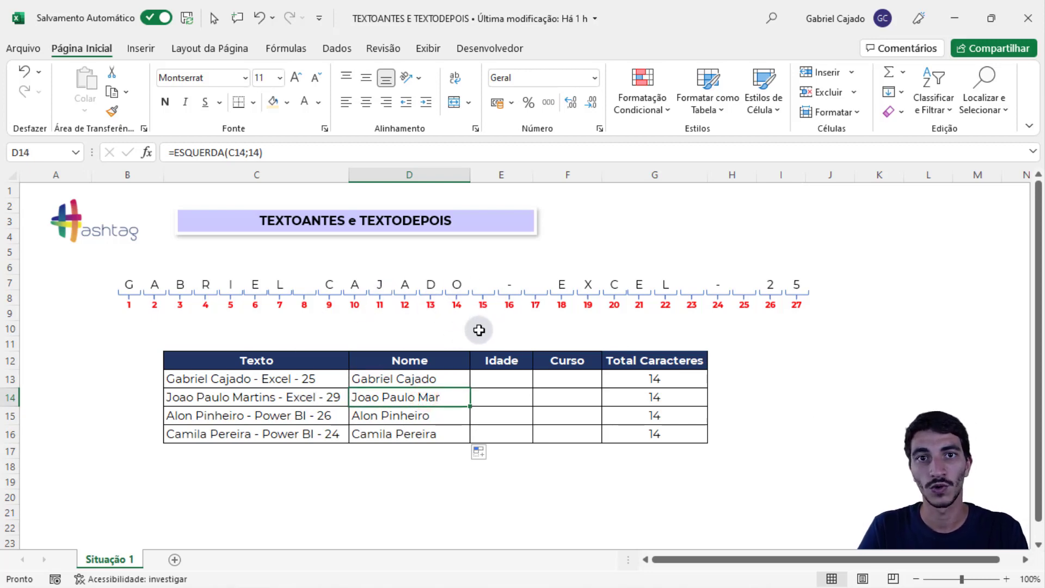
# Replace the fixed 14 in D13 with LOCALIZAR("-";C13) to find the dash position
pyautogui.click(457, 379)
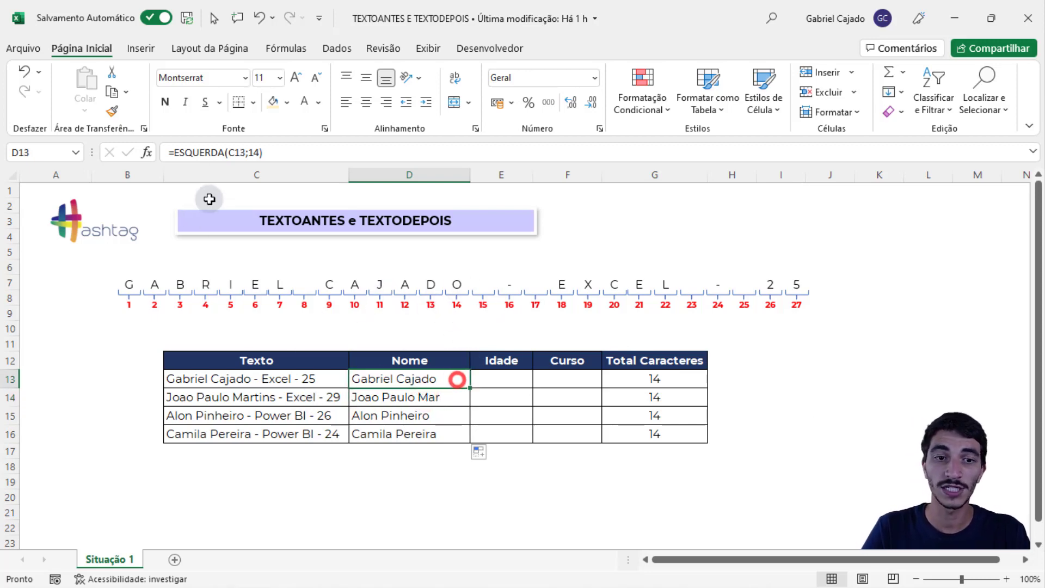
pyautogui.doubleClick(259, 153)
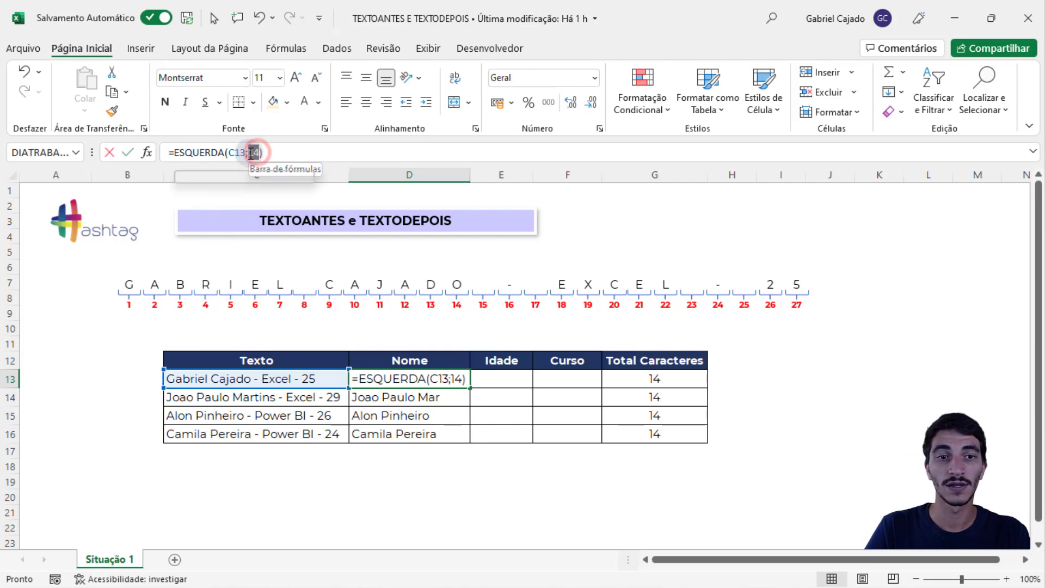
pyautogui.write('lo')
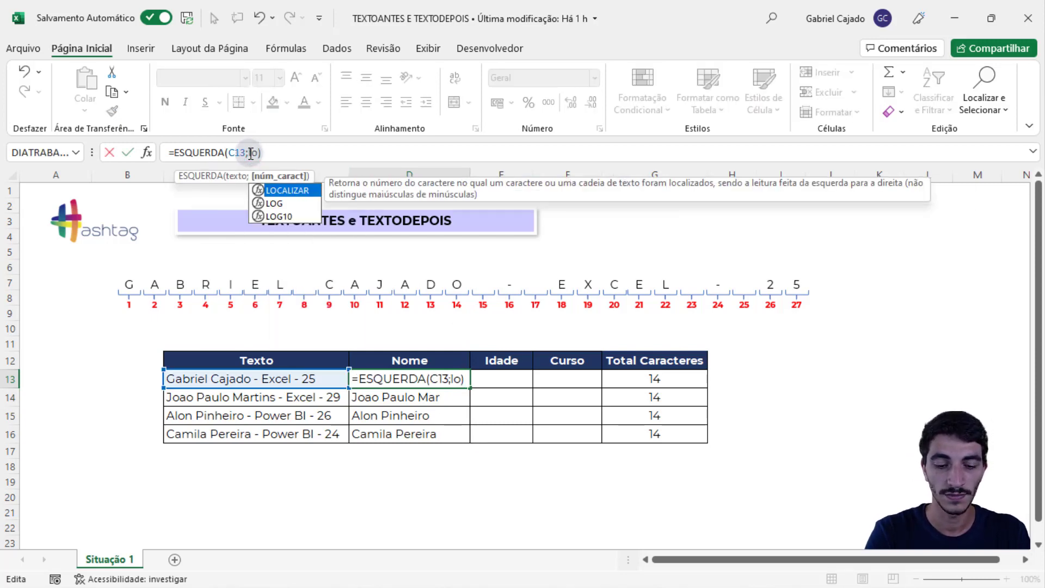
pyautogui.write('cali')
pyautogui.press('Tab')
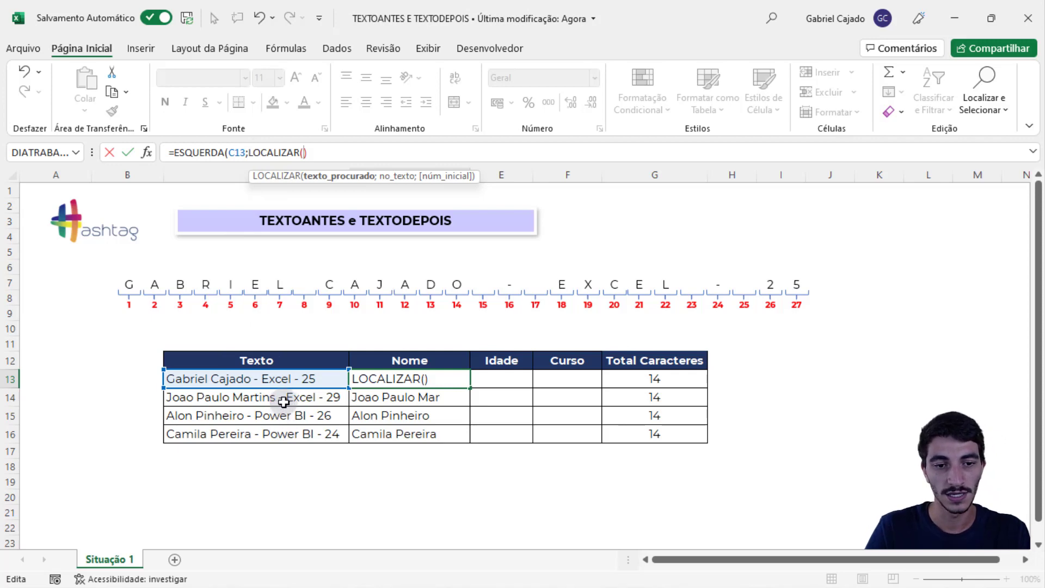
pyautogui.write('"-')
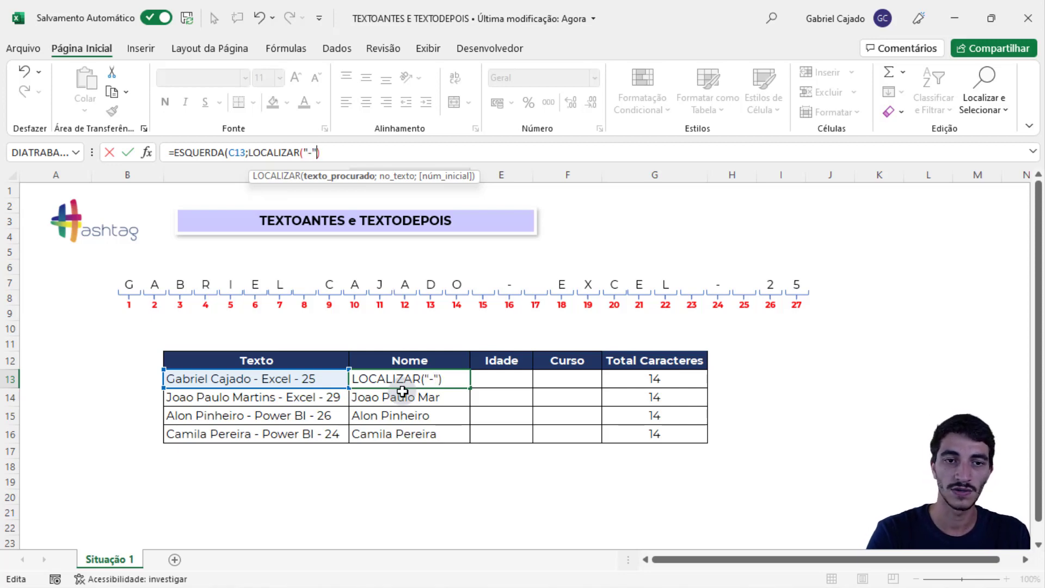
pyautogui.write(';')
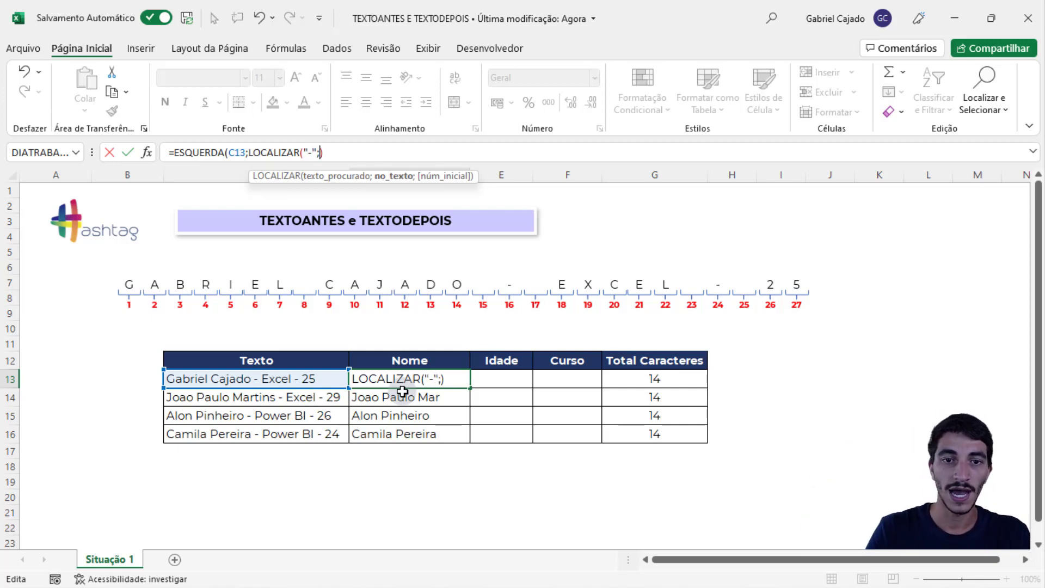
pyautogui.click(272, 375)
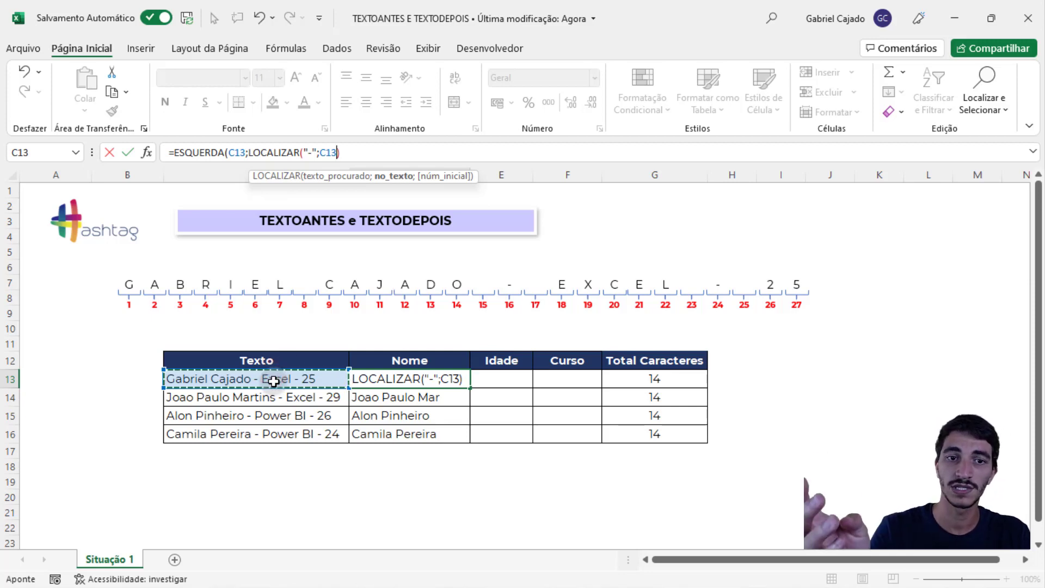
pyautogui.write(')')
pyautogui.click(355, 147)
pyautogui.press('Return')
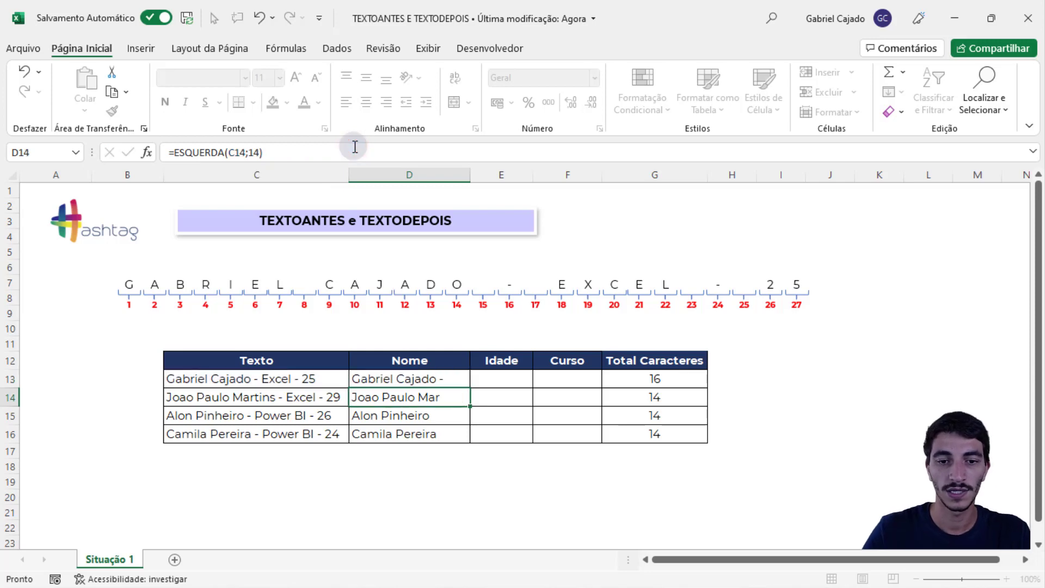
# Subtract from the LOCALIZAR result so the D13 name stops before the dash
pyautogui.click(444, 384)
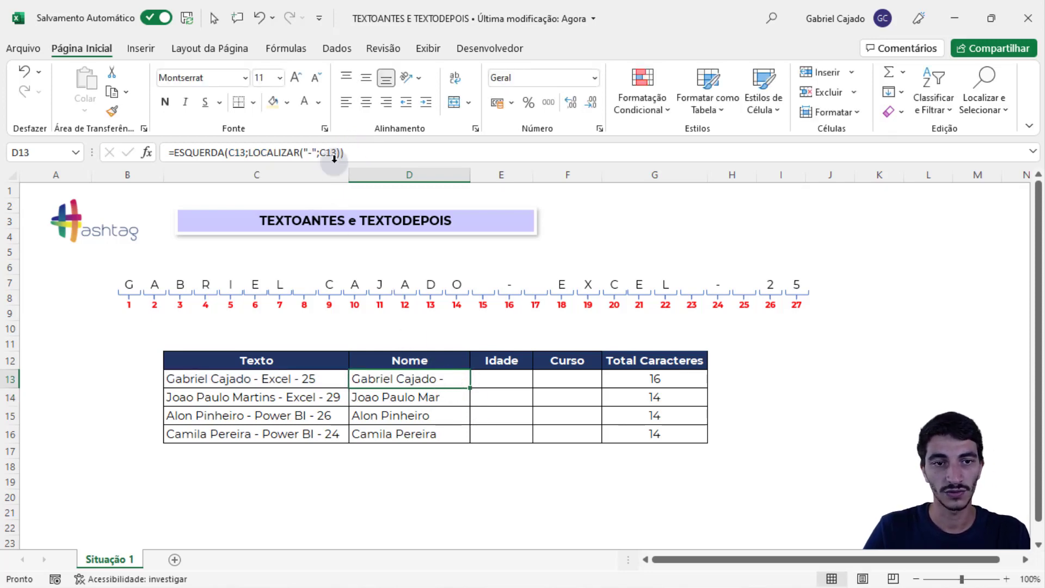
pyautogui.moveTo(250, 153); pyautogui.dragTo(342, 154)
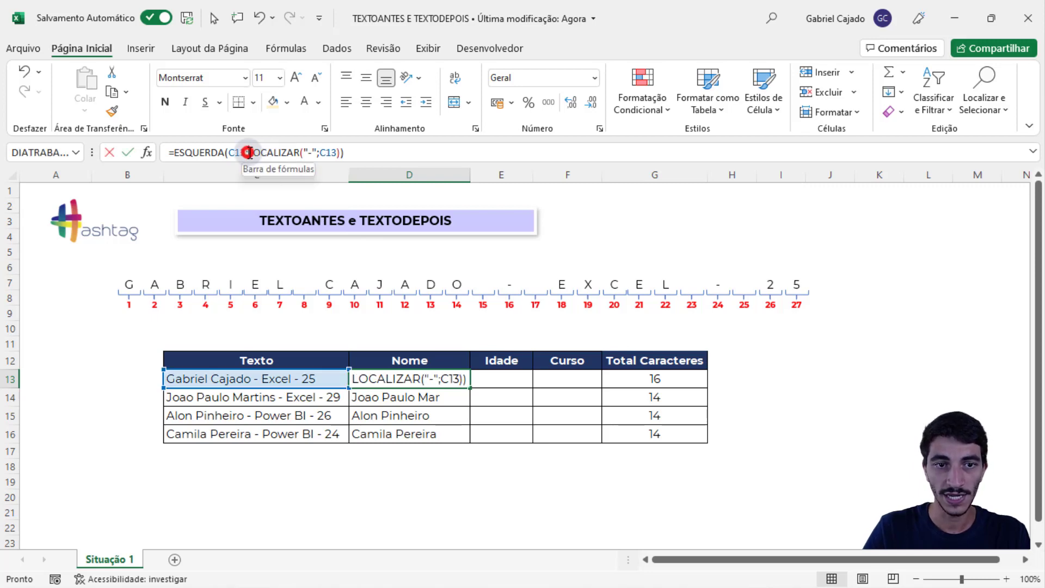
pyautogui.click(343, 153)
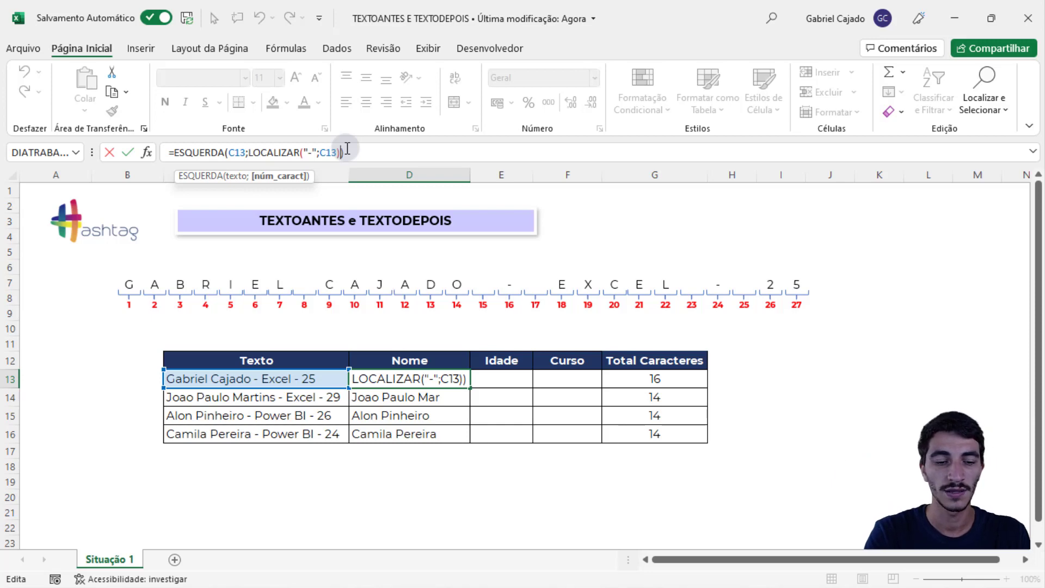
pyautogui.write('-')
pyautogui.write('1')
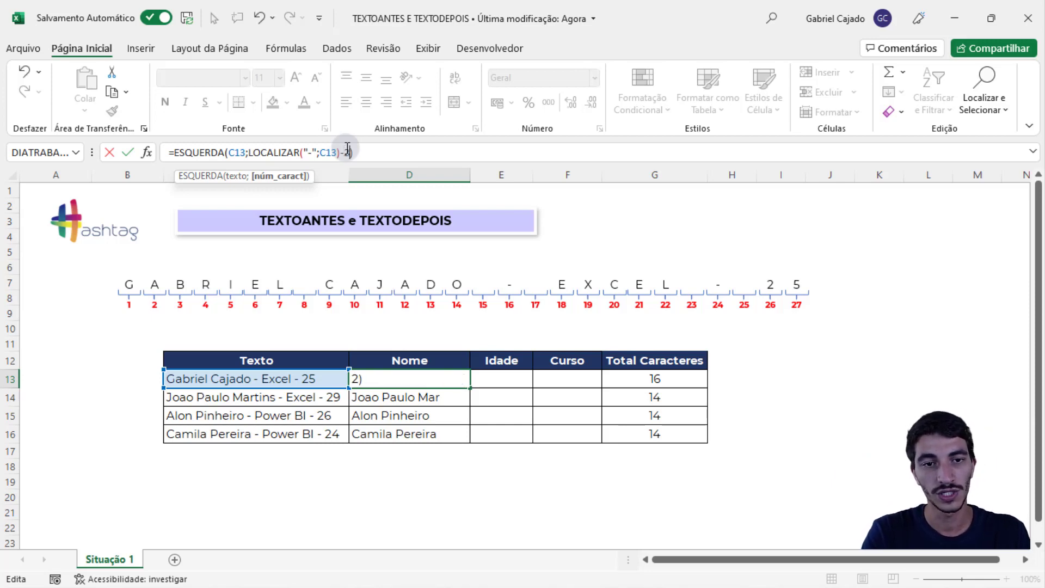
pyautogui.press('Return')
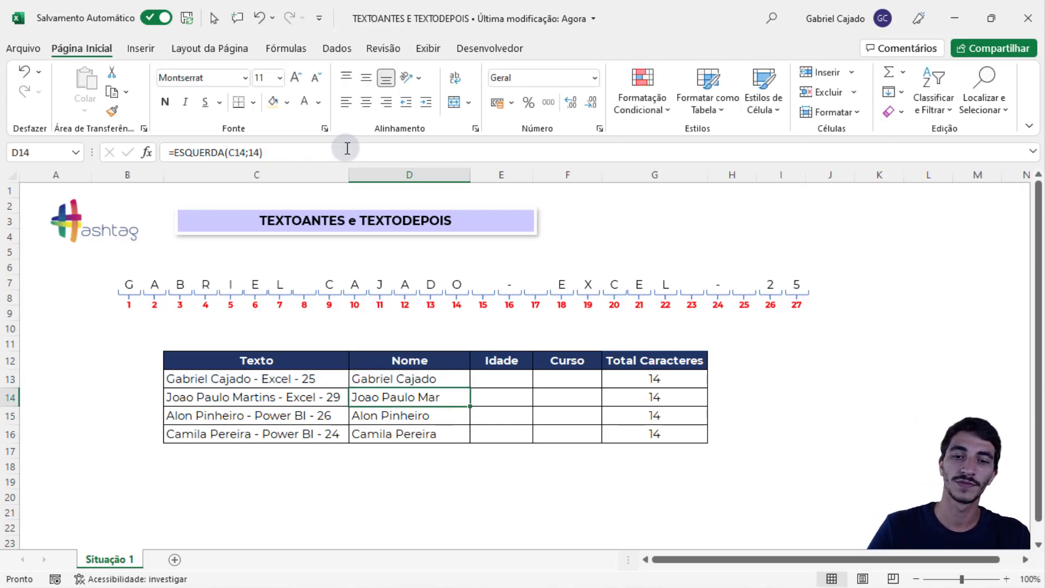
# Review the corrected D13 formula and fill it down to D16
pyautogui.click(386, 375)
pyautogui.doubleClick(386, 375)
pyautogui.press('Escape')
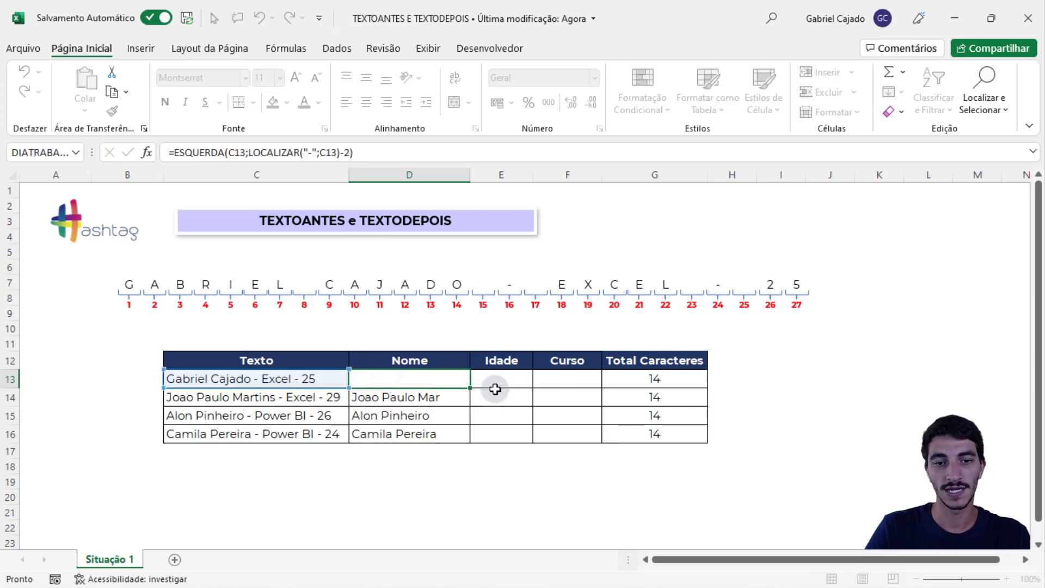
pyautogui.moveTo(472, 389); pyautogui.dragTo(469, 435)
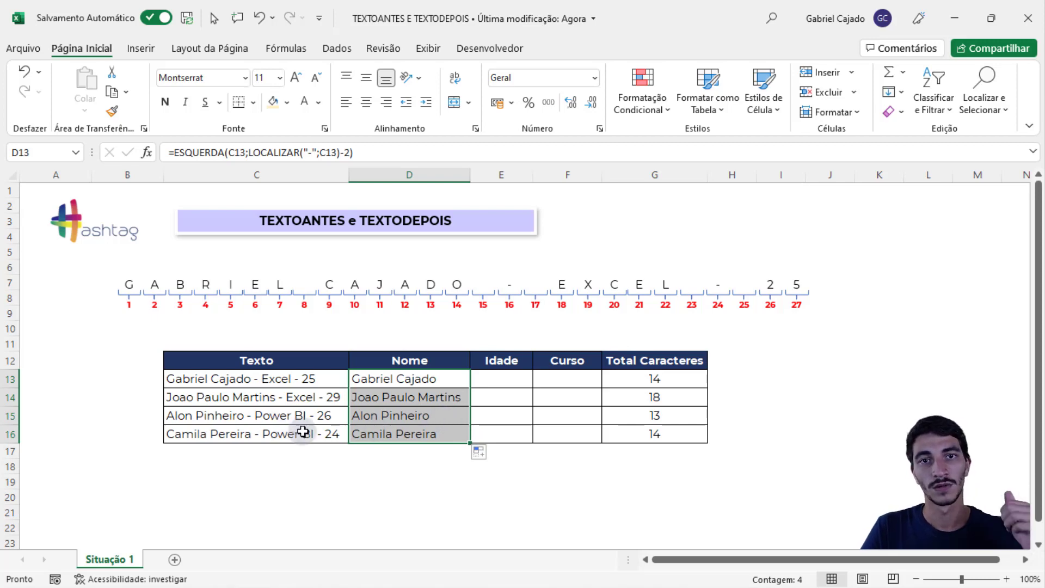
pyautogui.click(417, 380)
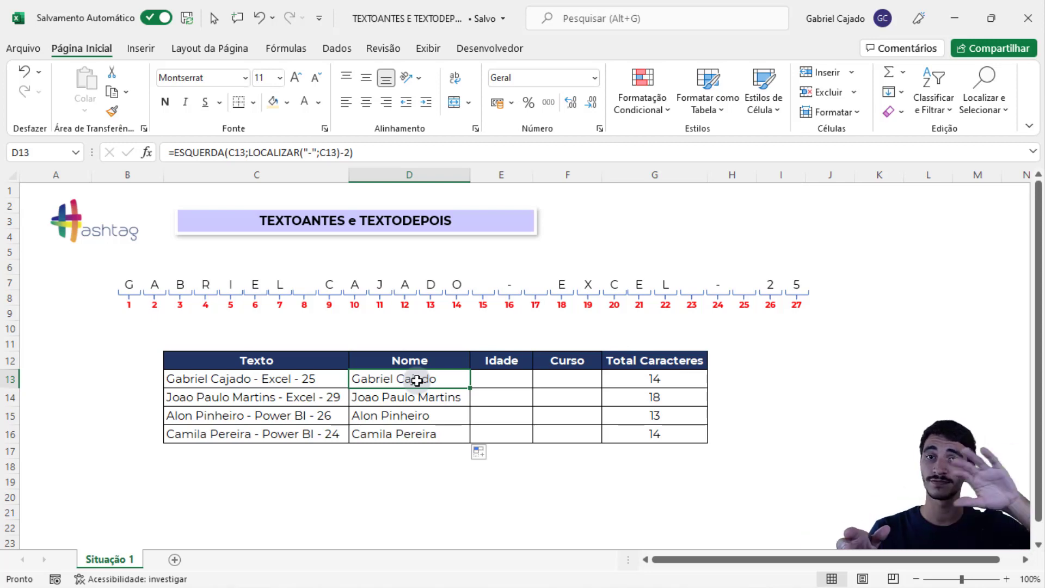
# Replace D13 with a new =TEXTOANTES(C13;"-") formula
pyautogui.doubleClick(417, 380)
pyautogui.press('Escape')
pyautogui.write('=')
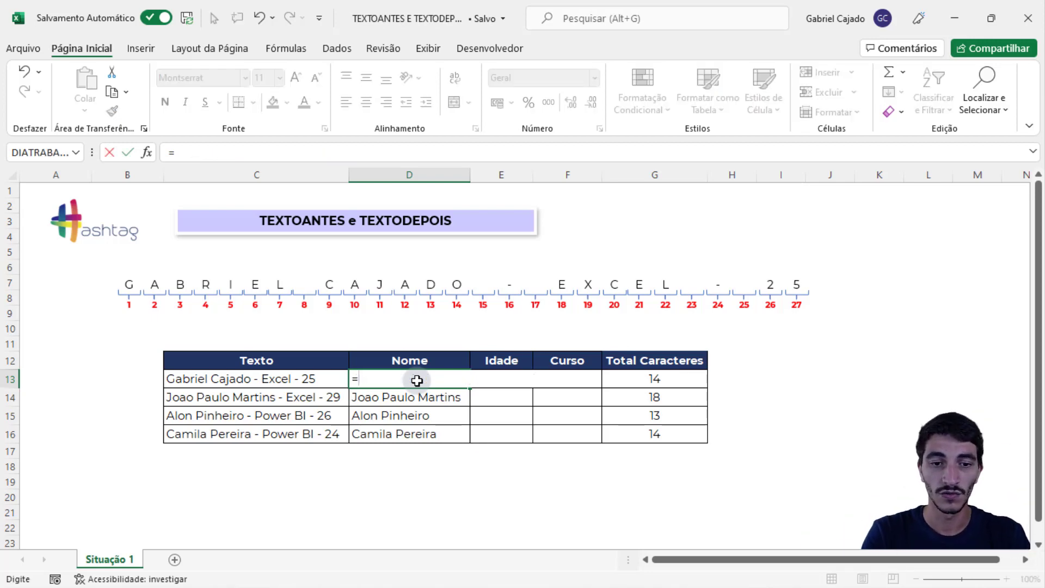
pyautogui.write('texto')
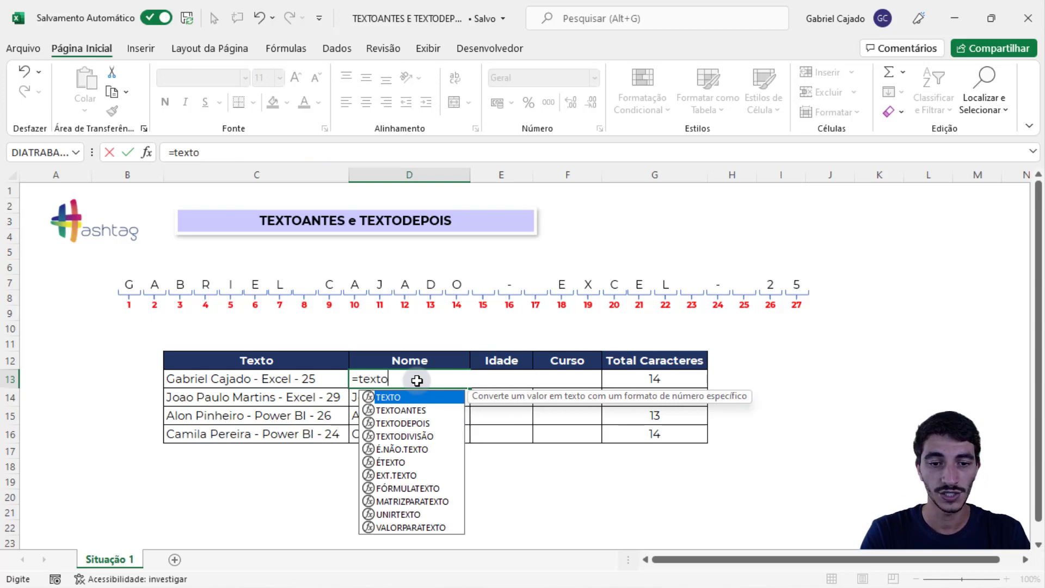
pyautogui.press('Down')
pyautogui.press('Tab')
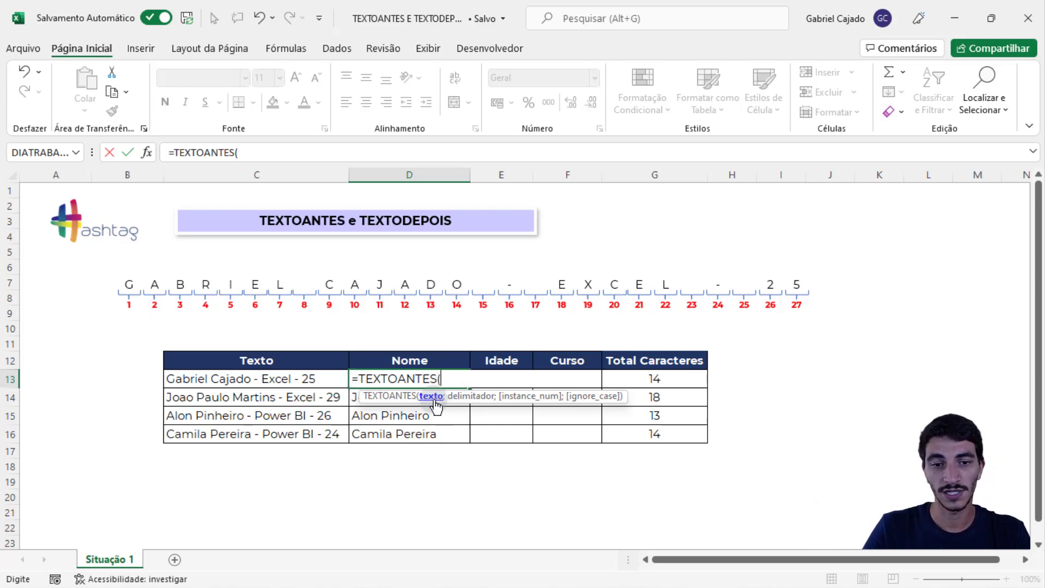
pyautogui.click(251, 376)
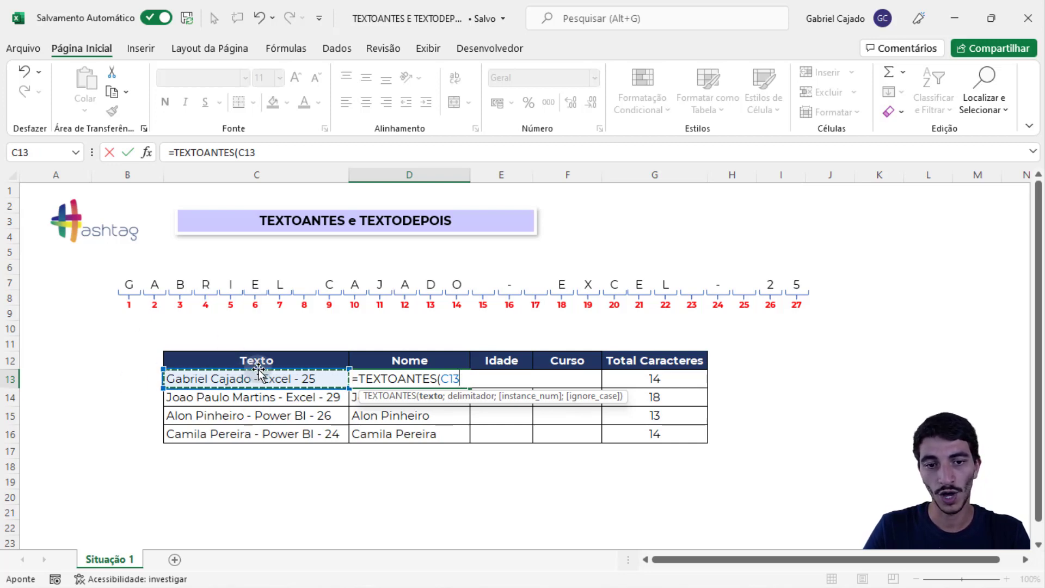
pyautogui.write(';"-')
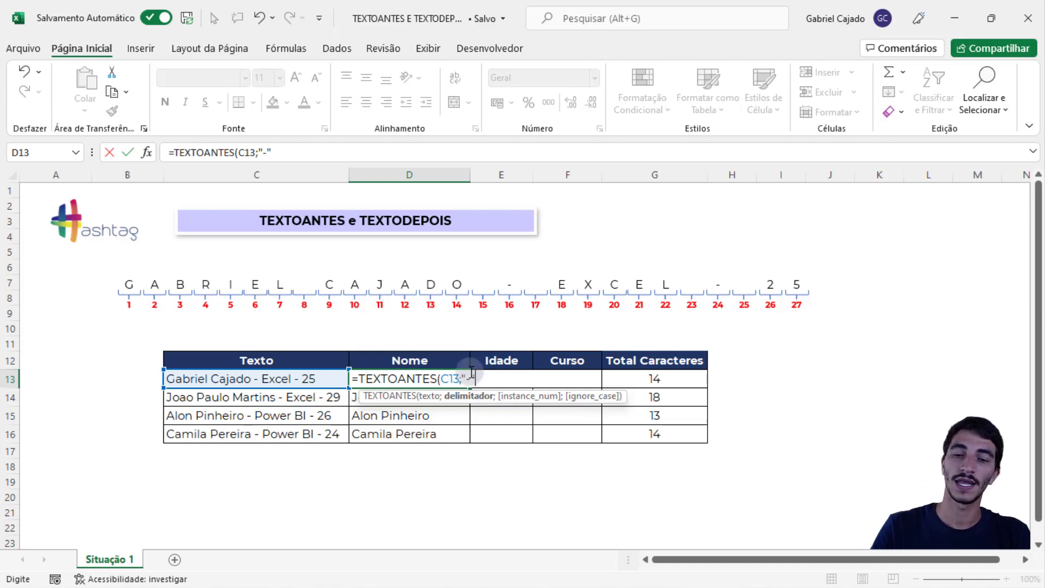
pyautogui.press('Return')
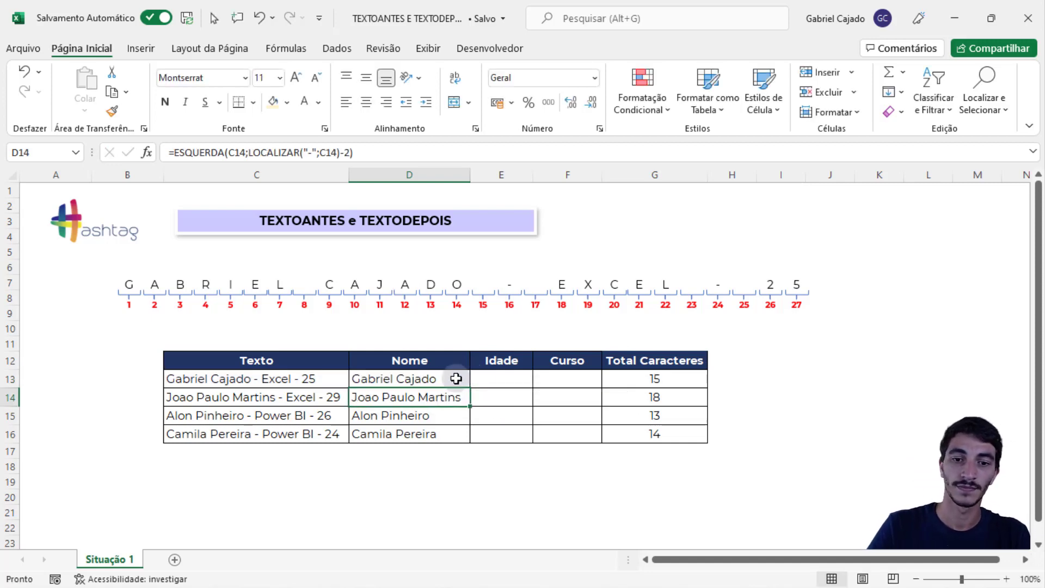
# Remove the extra closing parenthesis in D13 and fill the TEXTOANTES formula down to D16
pyautogui.click(445, 377)
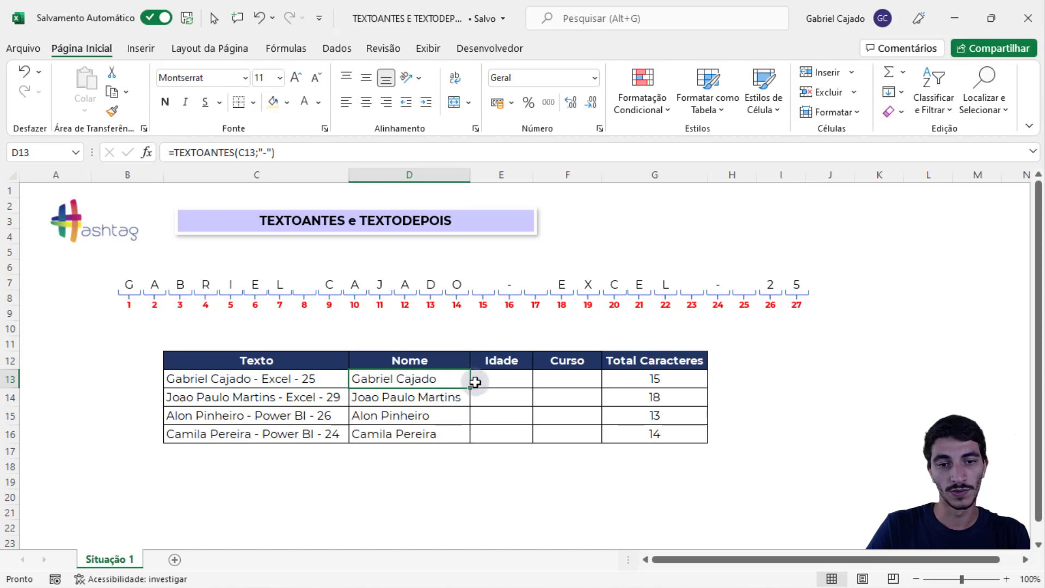
pyautogui.doubleClick(446, 380)
pyautogui.click(489, 383)
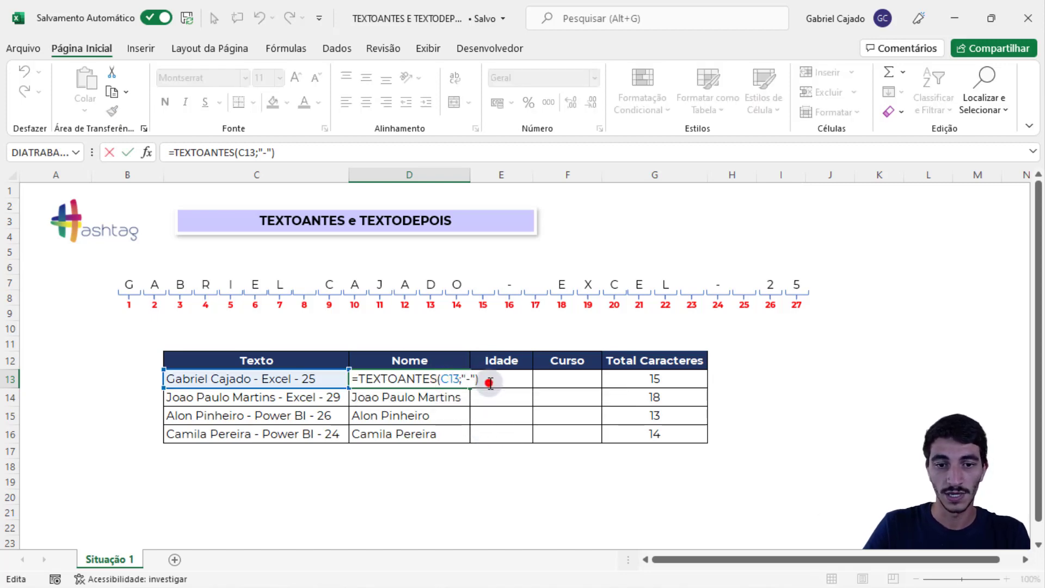
pyautogui.press('BackSpace')
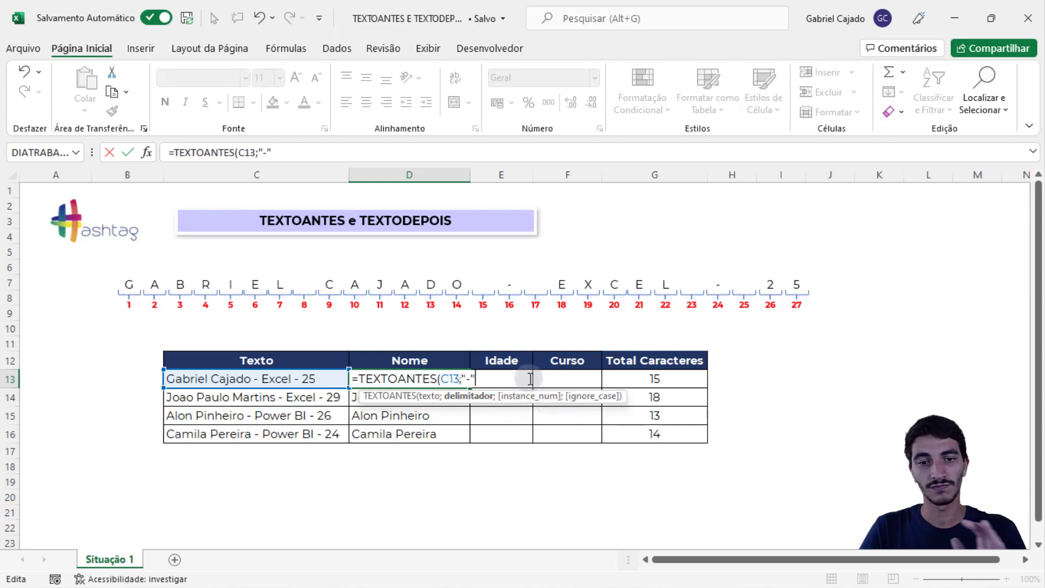
pyautogui.press('Return')
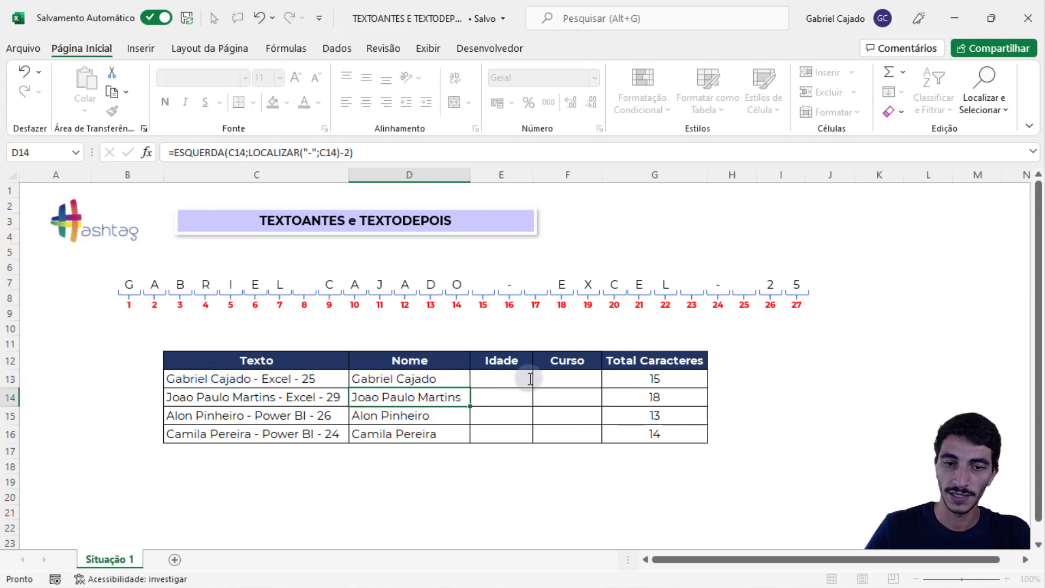
pyautogui.click(431, 377)
pyautogui.moveTo(471, 389); pyautogui.dragTo(471, 439)
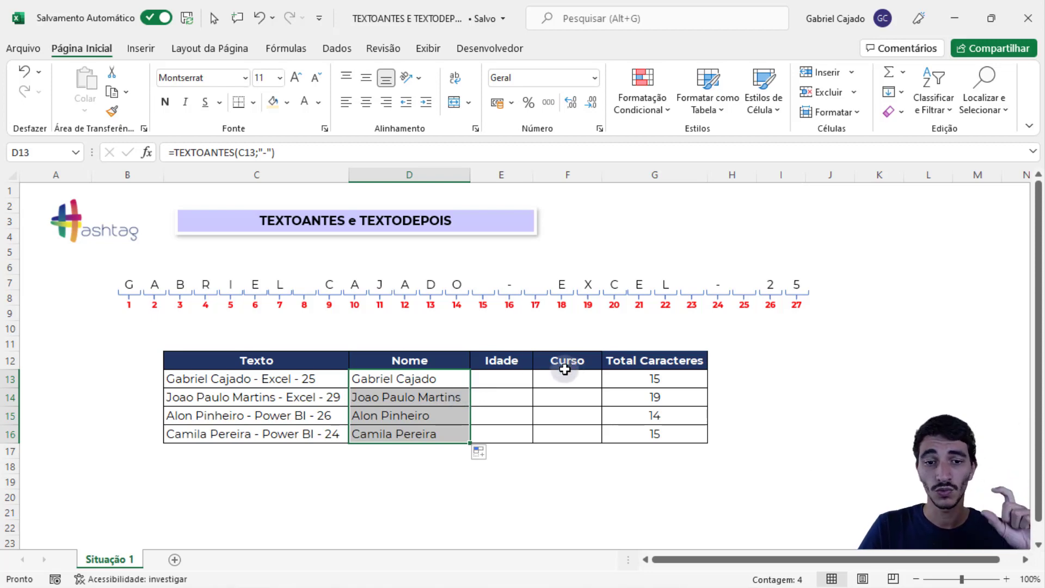
pyautogui.click(653, 376)
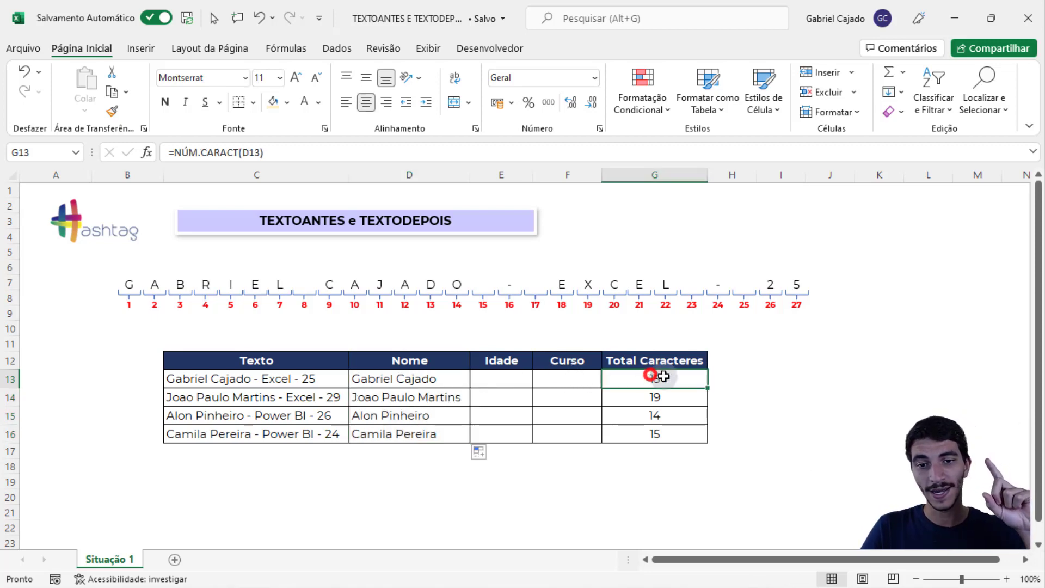
pyautogui.click(656, 380)
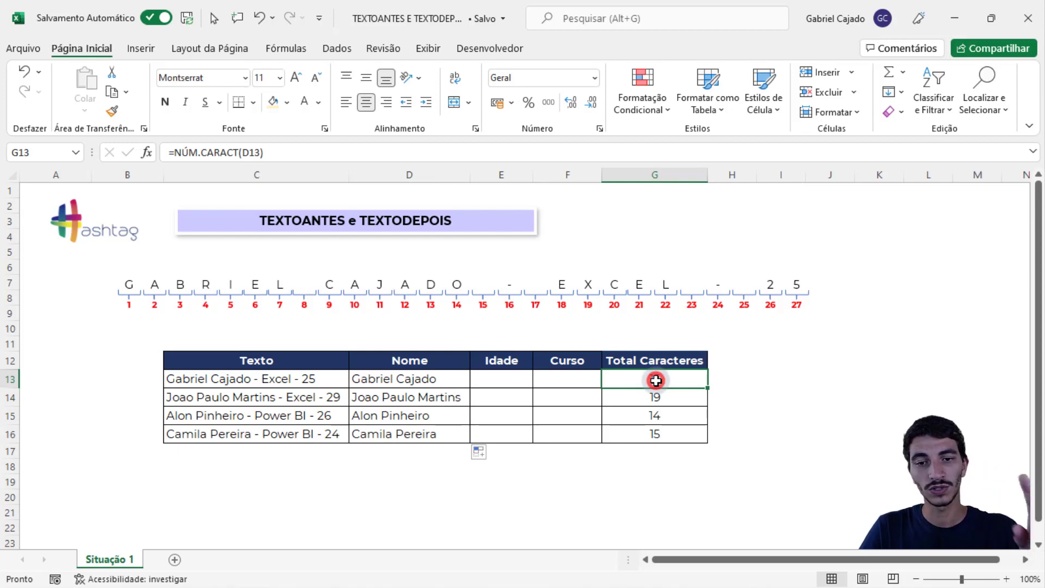
pyautogui.doubleClick(655, 380)
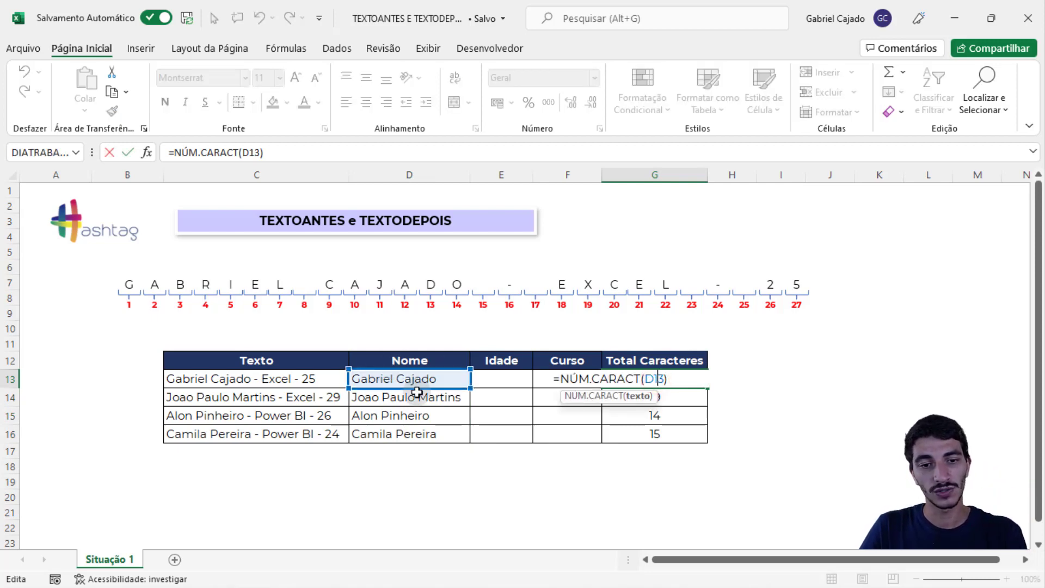
pyautogui.press('Escape')
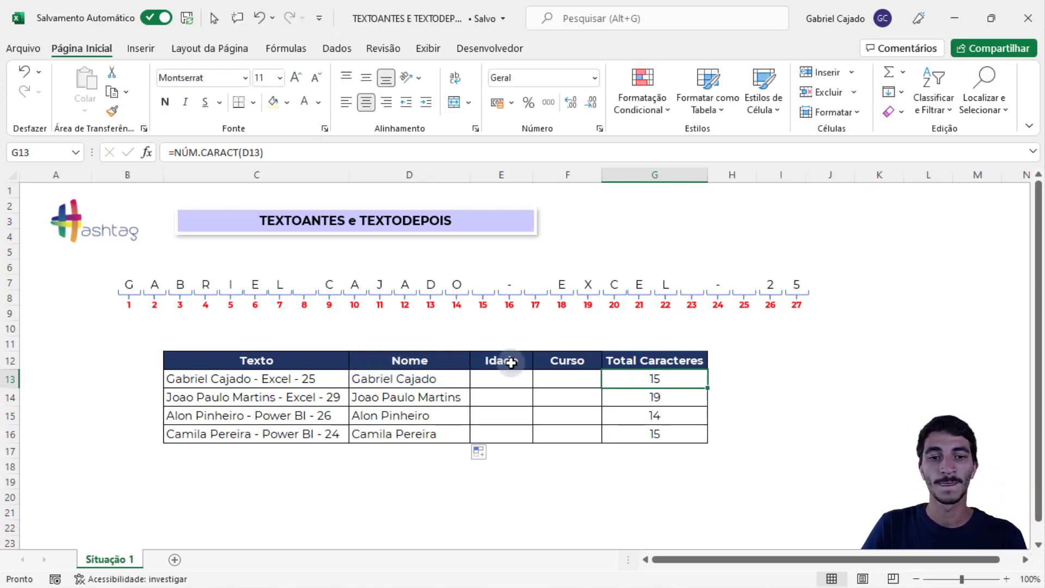
pyautogui.click(435, 378)
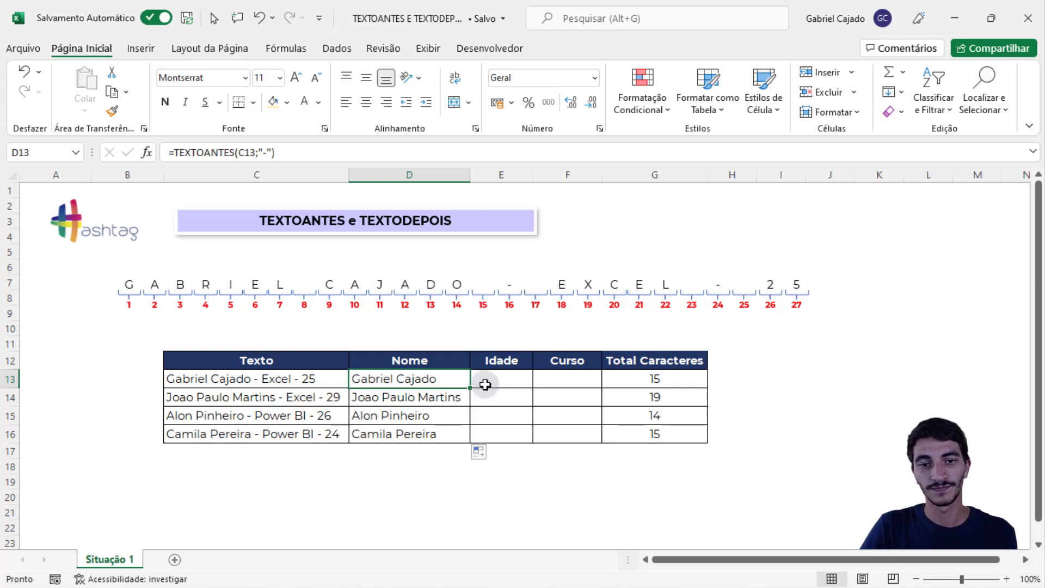
# Change the D13 delimiter to " -" and fill the formula down to D16
pyautogui.click(268, 153)
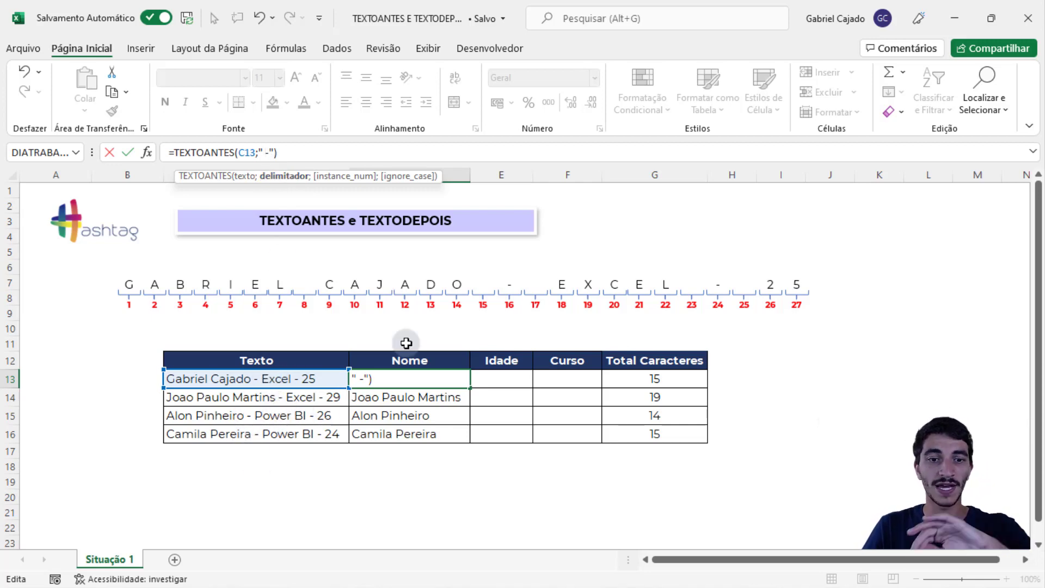
pyautogui.click(270, 152)
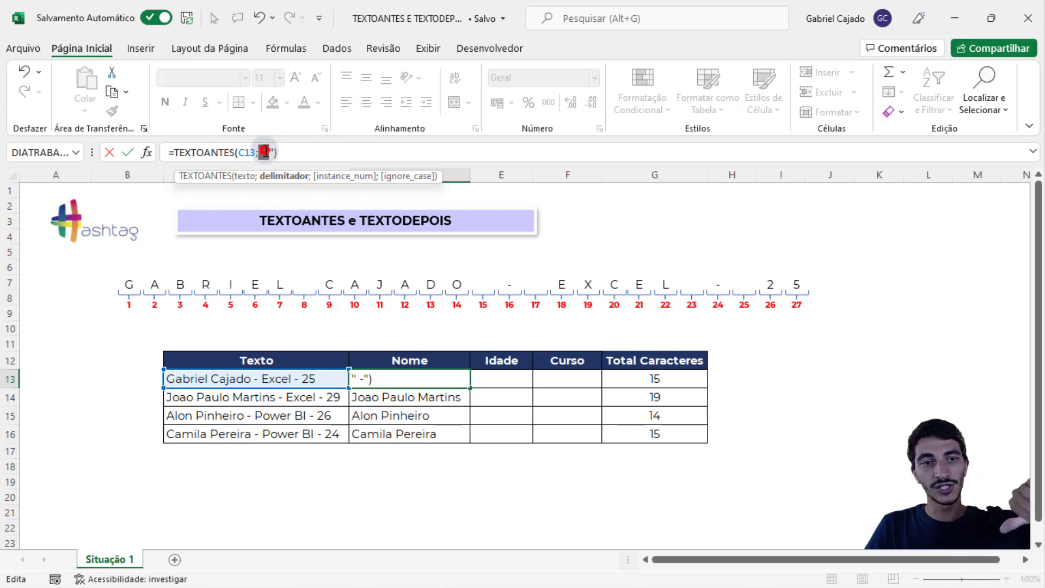
pyautogui.click(264, 152)
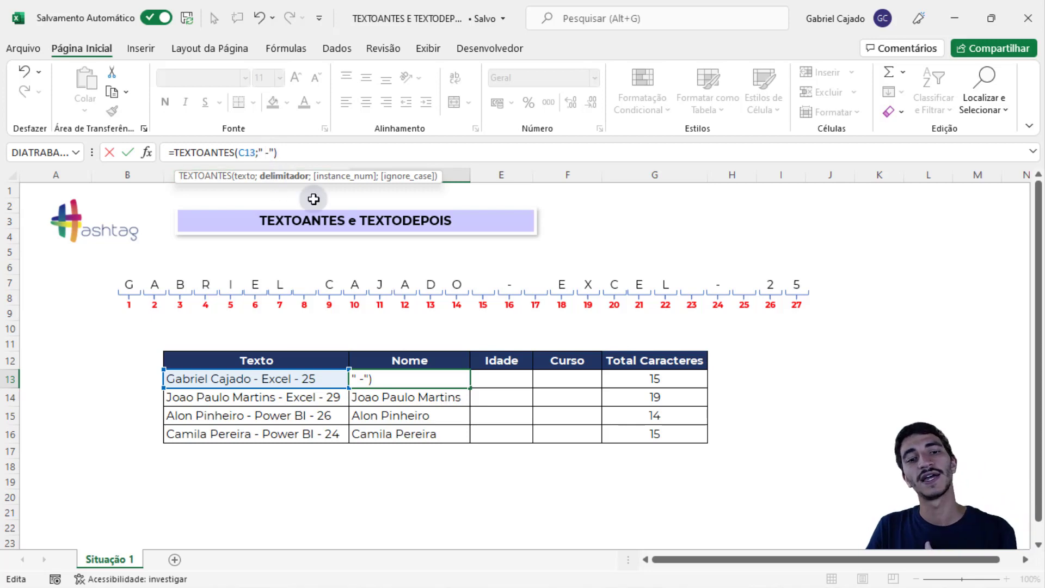
pyautogui.hotkey('ctrl', 'Return')
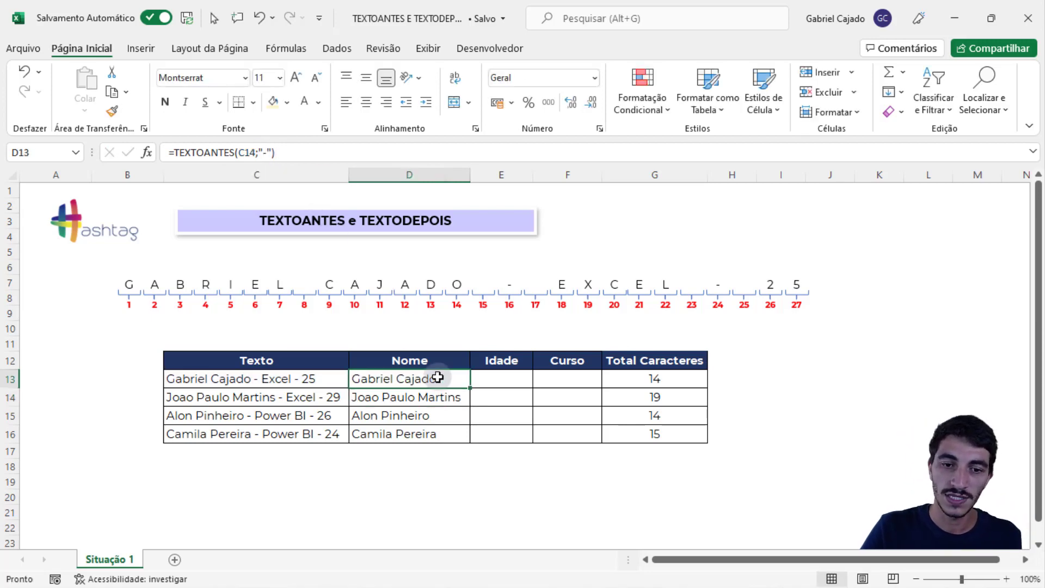
pyautogui.click(438, 376)
pyautogui.moveTo(469, 385); pyautogui.dragTo(469, 437)
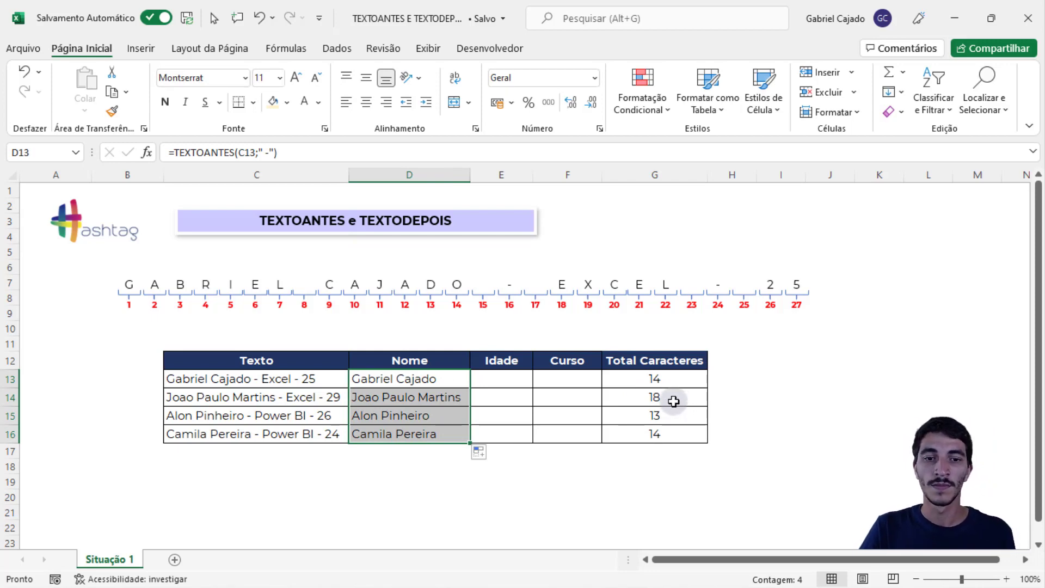
# Enter =TEXTODEPOIS(C13;"- ") in E13 and compare its Excel - 25 result with C13
pyautogui.click(496, 377)
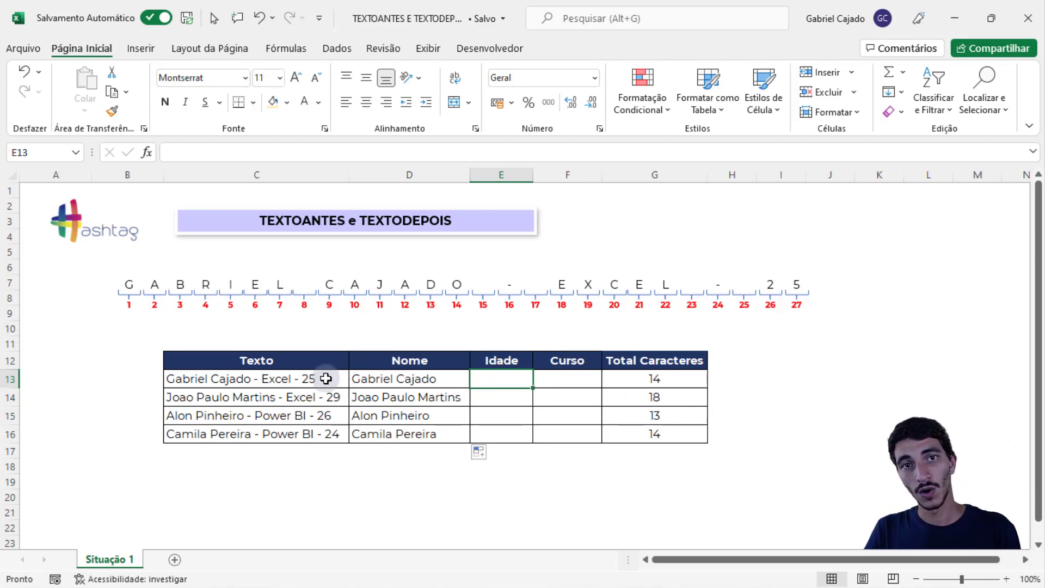
pyautogui.click(318, 379)
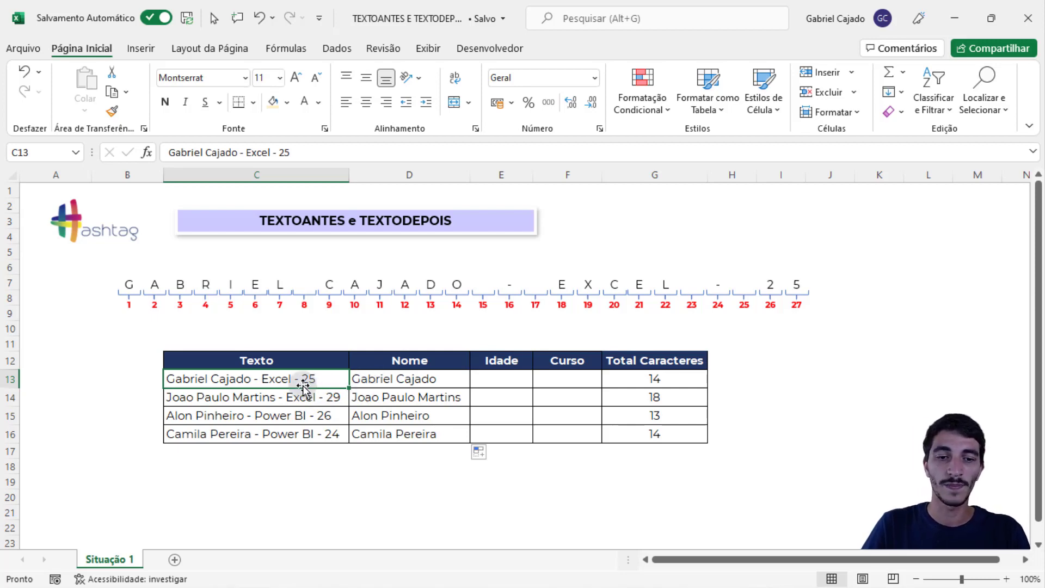
pyautogui.click(507, 374)
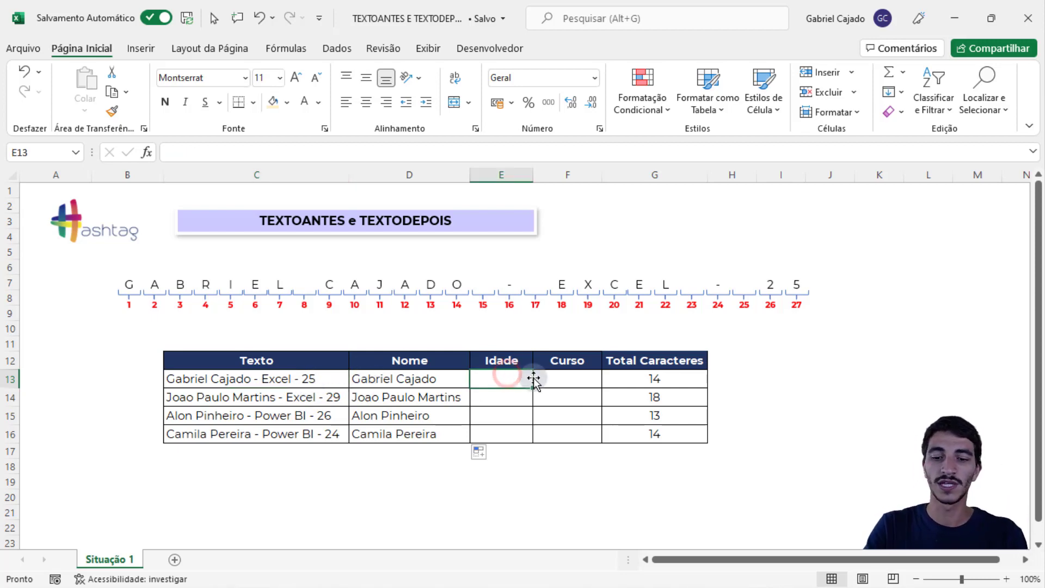
pyautogui.write('=tex')
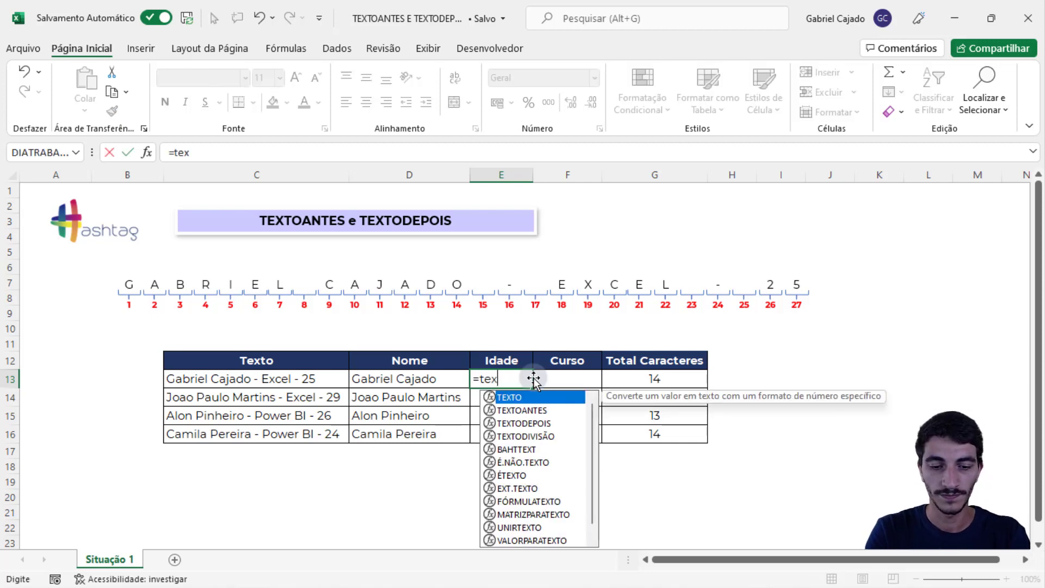
pyautogui.write('to')
pyautogui.press('Down')
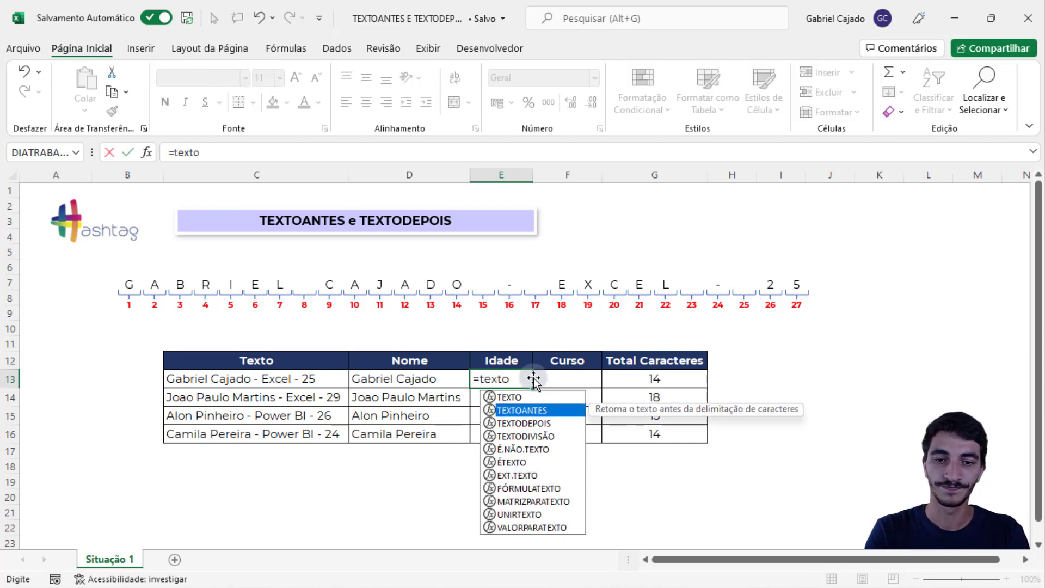
pyautogui.press('Down')
pyautogui.press('Tab')
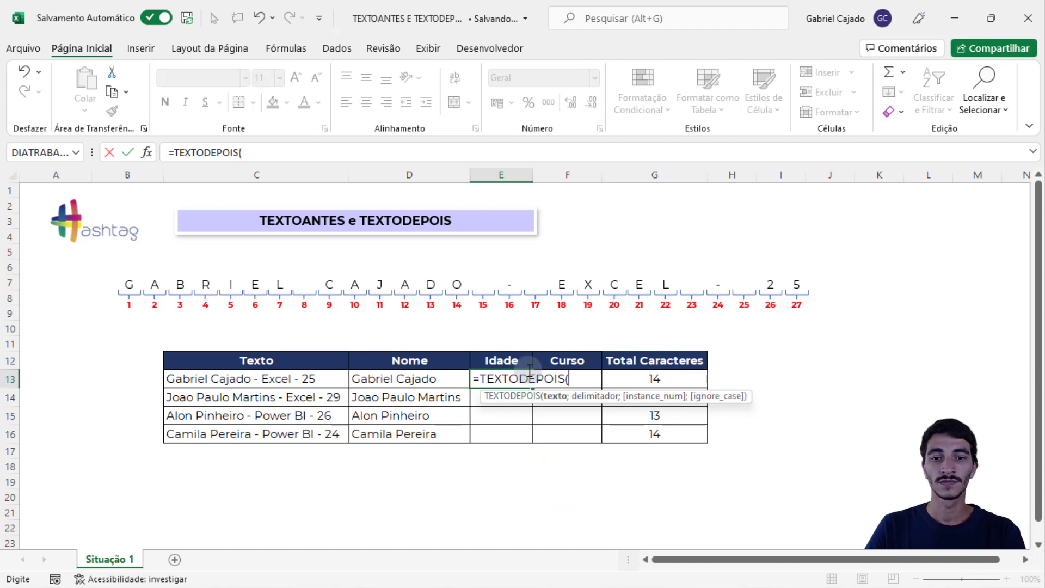
pyautogui.click(310, 380)
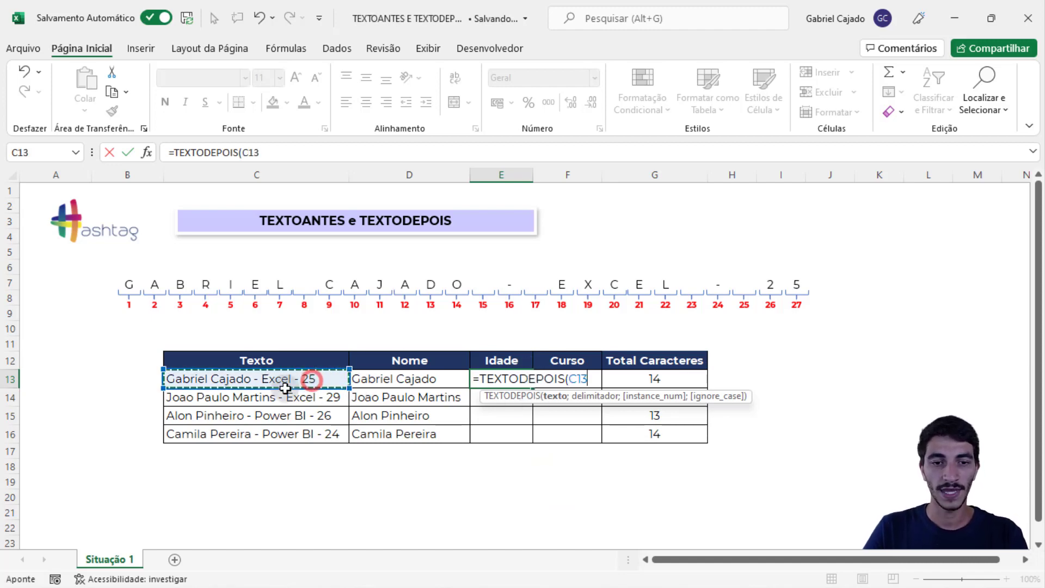
pyautogui.write(';"-')
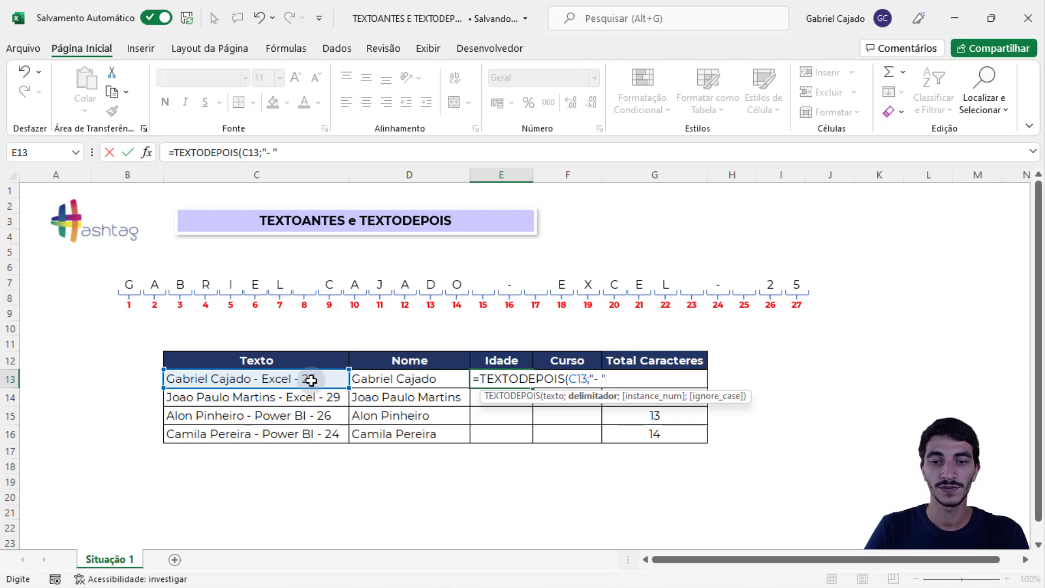
pyautogui.write(')')
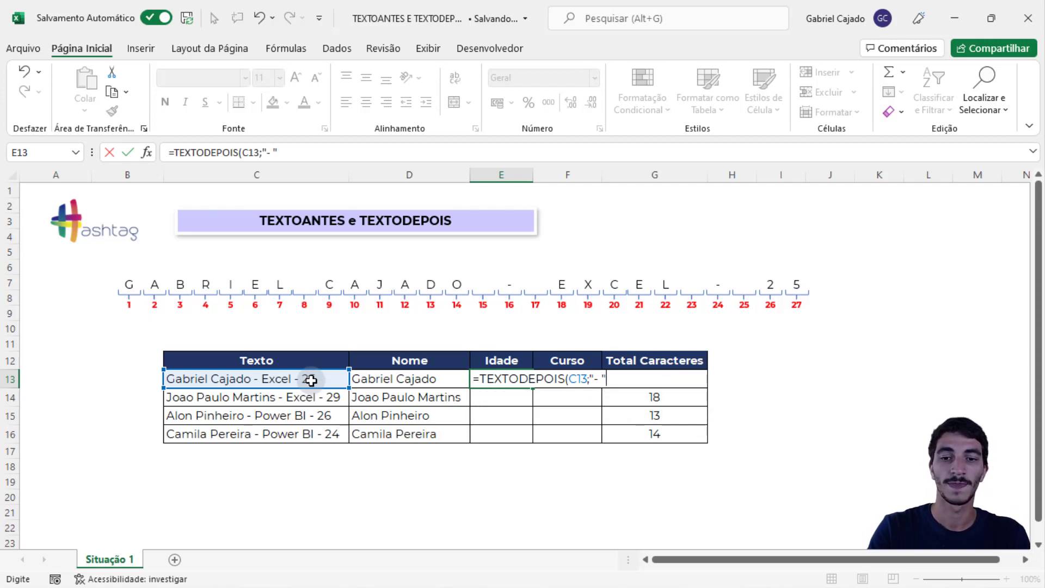
pyautogui.press('Return')
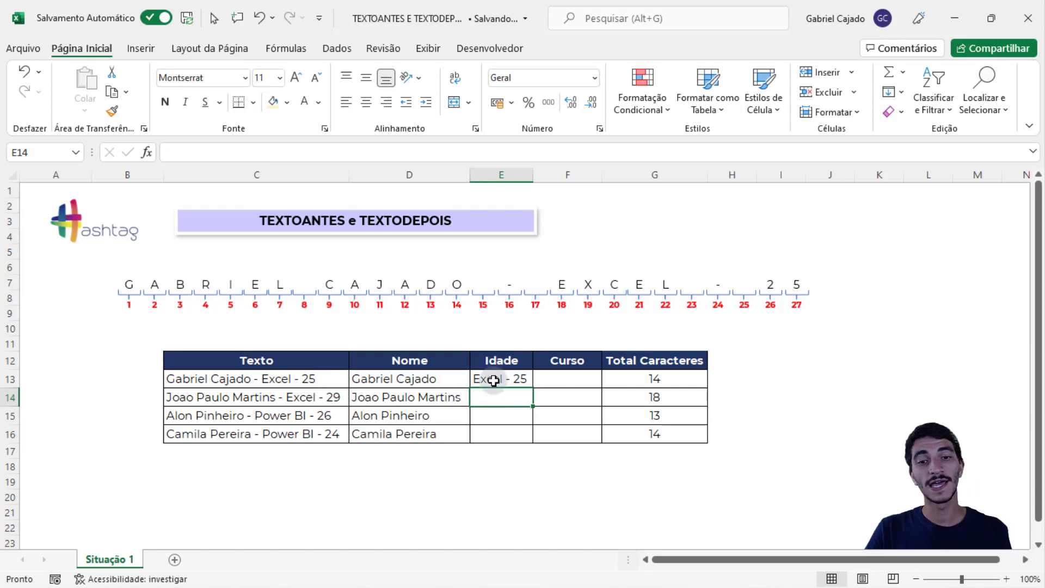
pyautogui.click(491, 378)
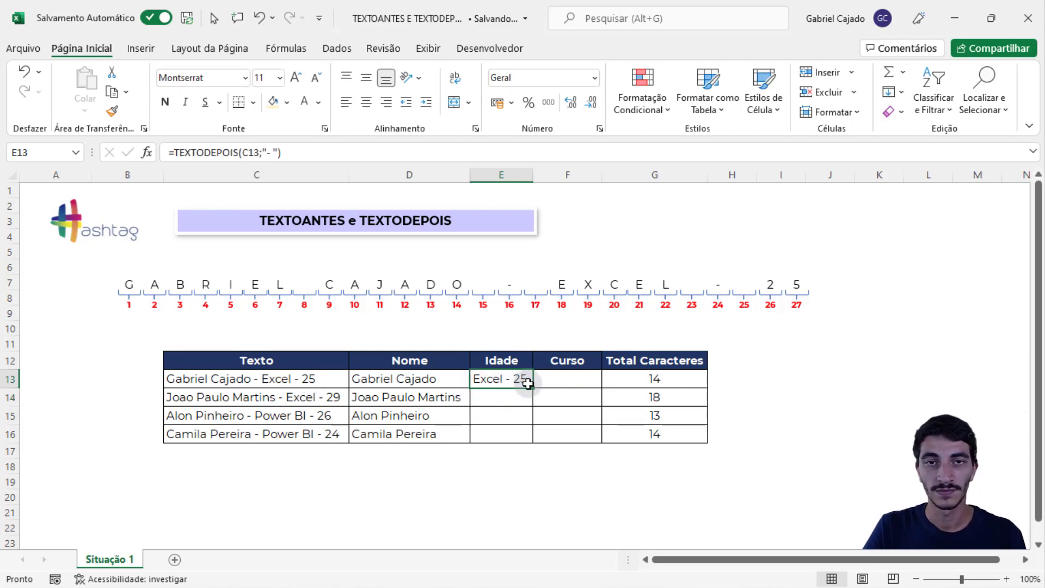
pyautogui.click(257, 381)
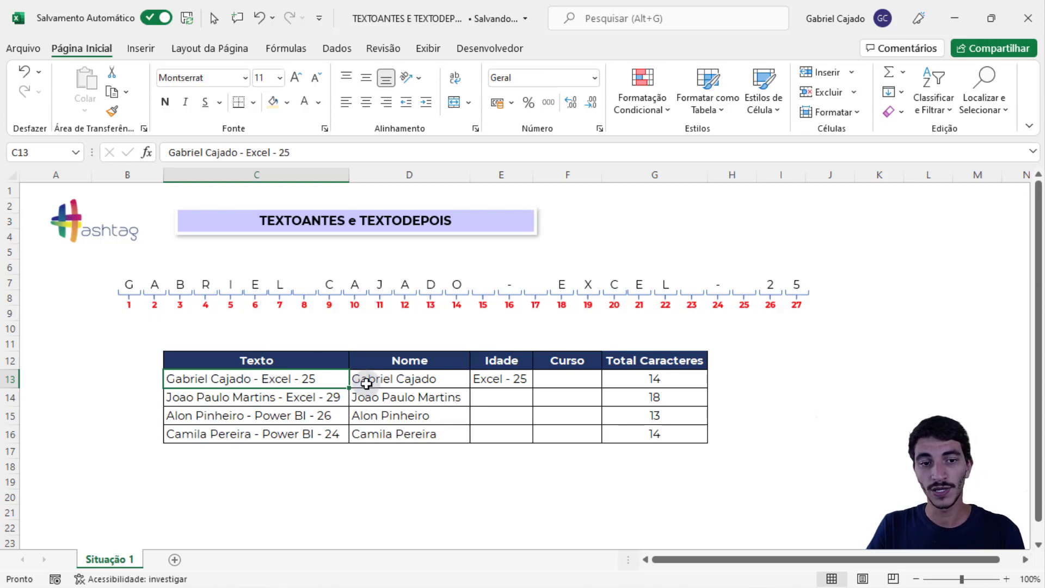
# Add a 2 instance argument so E13 reads =TEXTODEPOIS(C13;"- ";2)
pyautogui.click(521, 380)
pyautogui.doubleClick(521, 380)
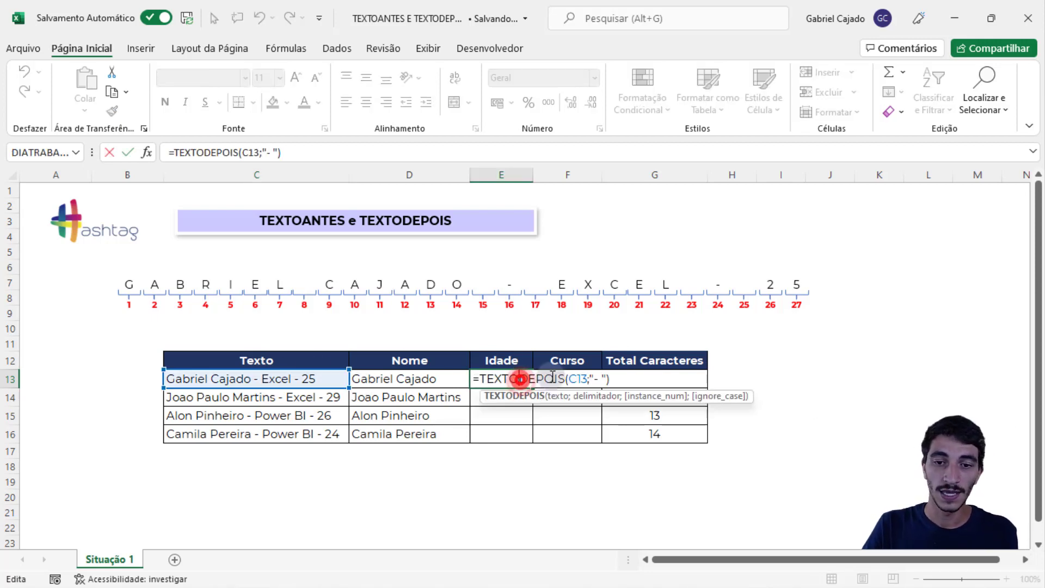
pyautogui.click(605, 379)
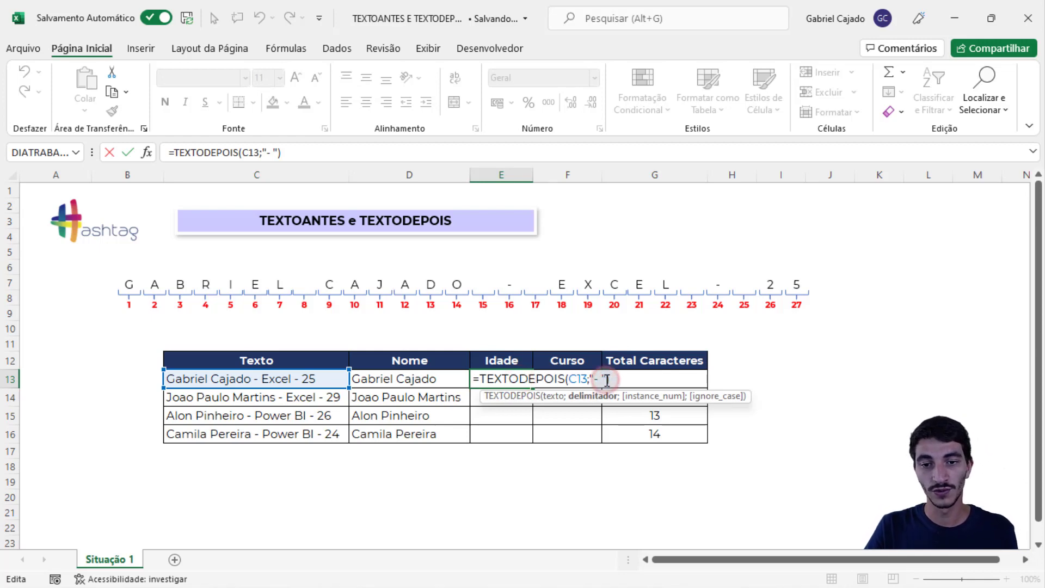
pyautogui.click(619, 379)
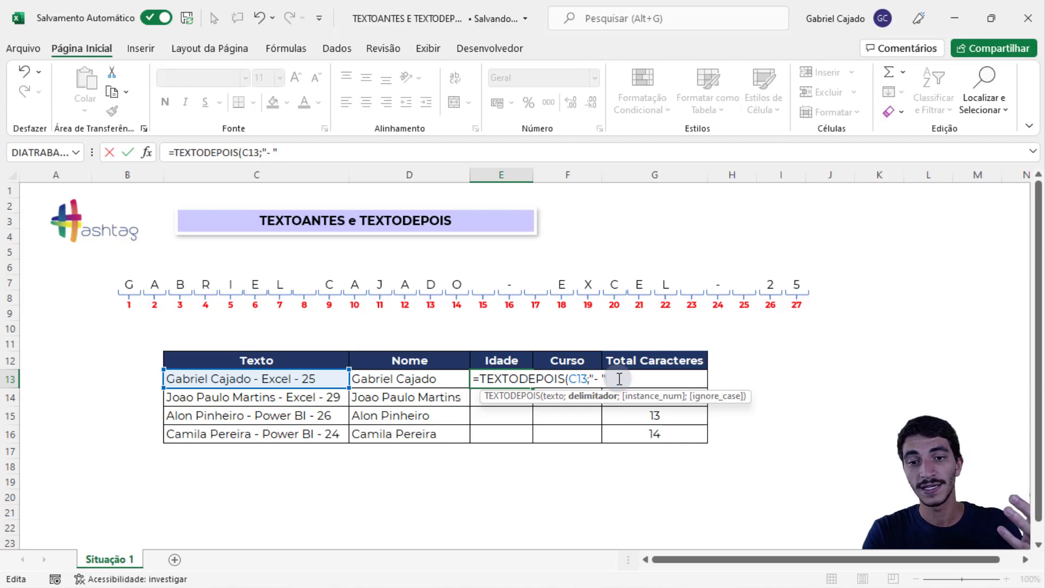
pyautogui.write(';')
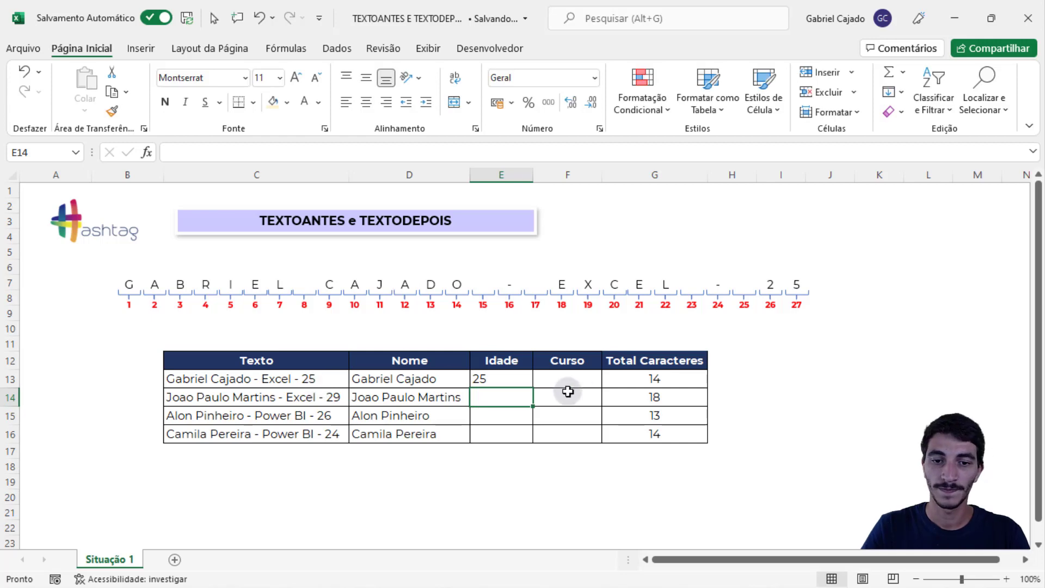
# Centre the age horizontally and vertically, then fill it down to E16 (25, 29, 26, 24)
pyautogui.click(516, 379)
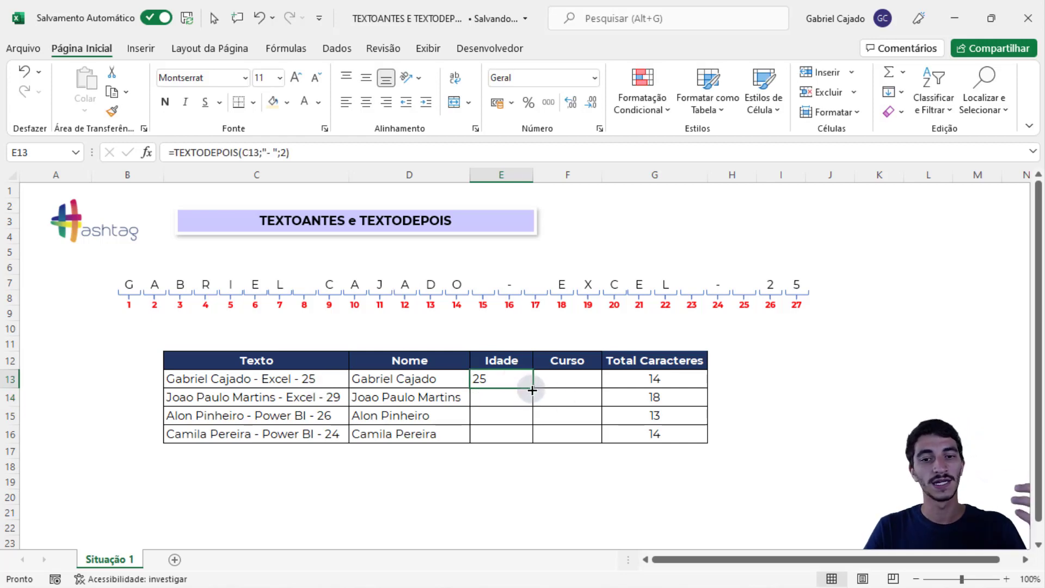
pyautogui.moveTo(531, 387)
pyautogui.mouseDown()
pyautogui.moveTo(532, 410)
pyautogui.moveTo(532, 381)
pyautogui.mouseUp()
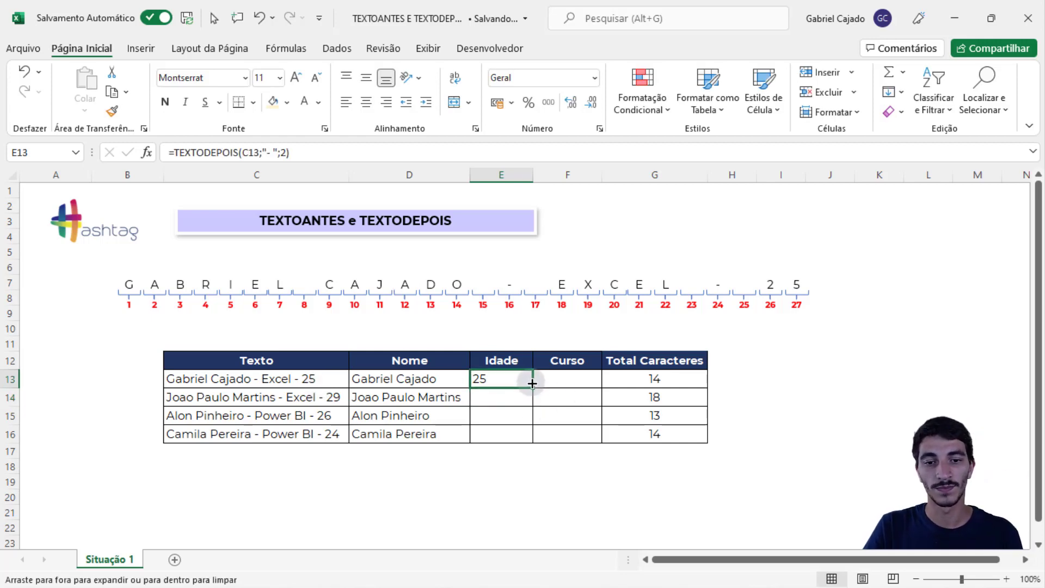
pyautogui.click(365, 82)
pyautogui.click(365, 103)
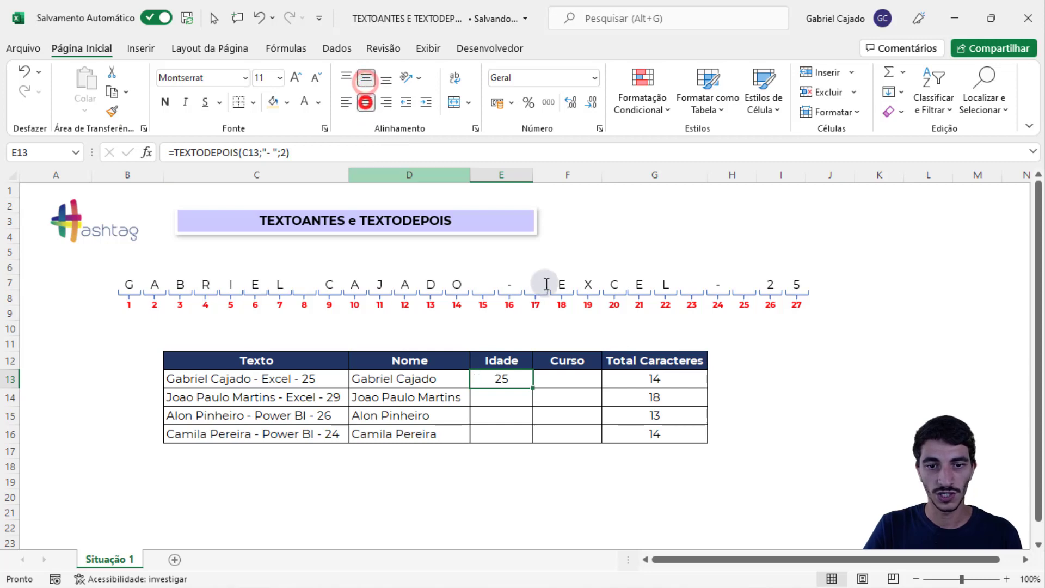
pyautogui.moveTo(531, 387); pyautogui.dragTo(531, 446)
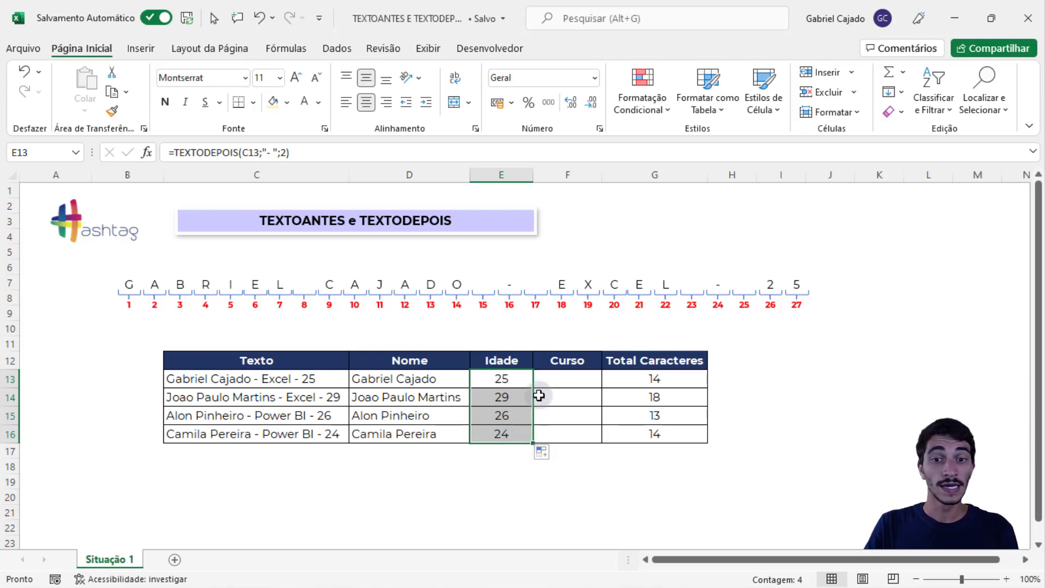
pyautogui.click(551, 378)
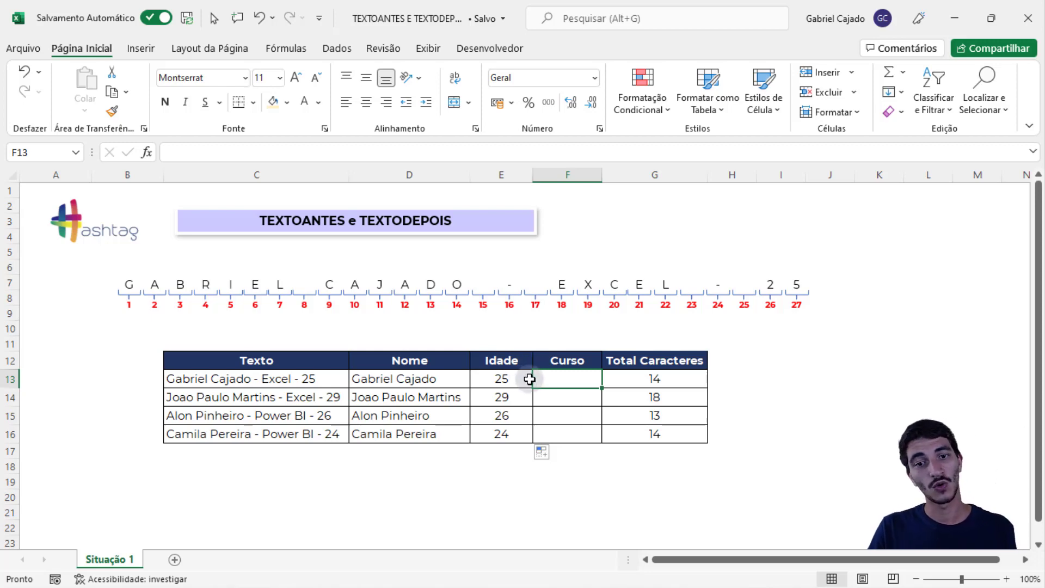
# Undo the fill, the centring and the ;2 argument in E13
pyautogui.click(522, 380)
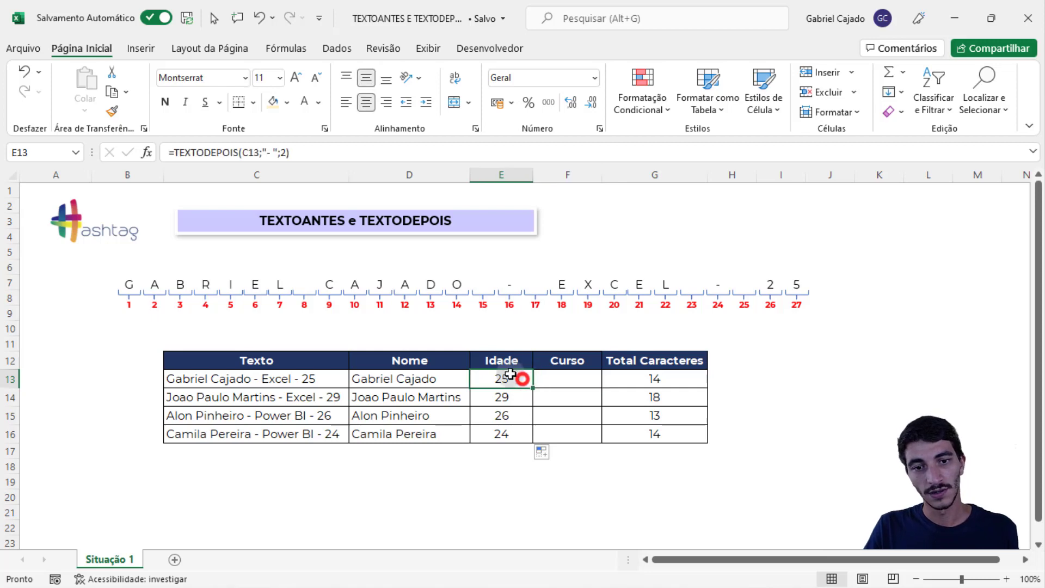
pyautogui.hotkey('ctrl', 'z')
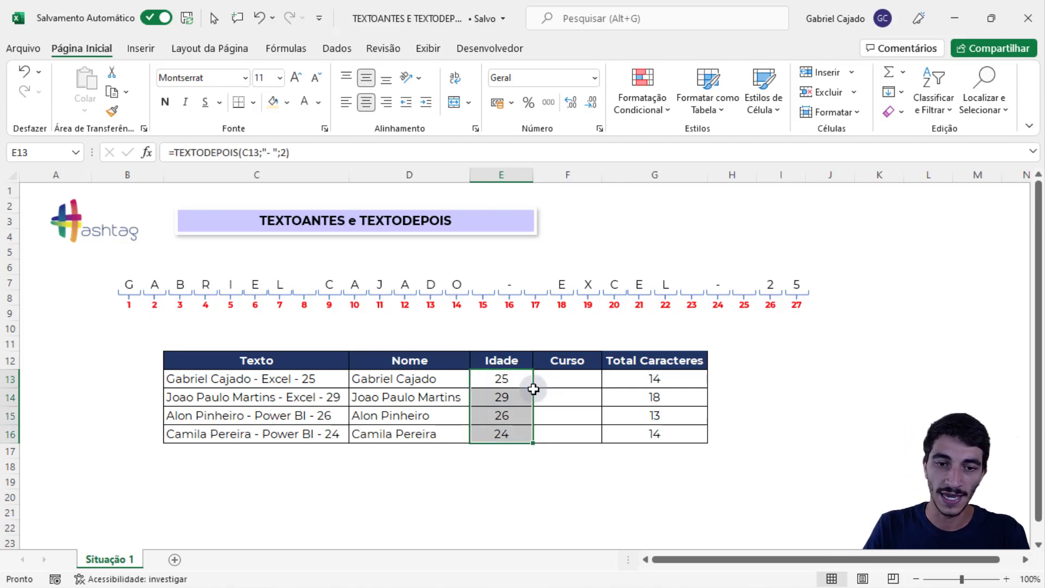
pyautogui.hotkey('ctrl', 'z')
pyautogui.hotkey('ctrl', 'z')
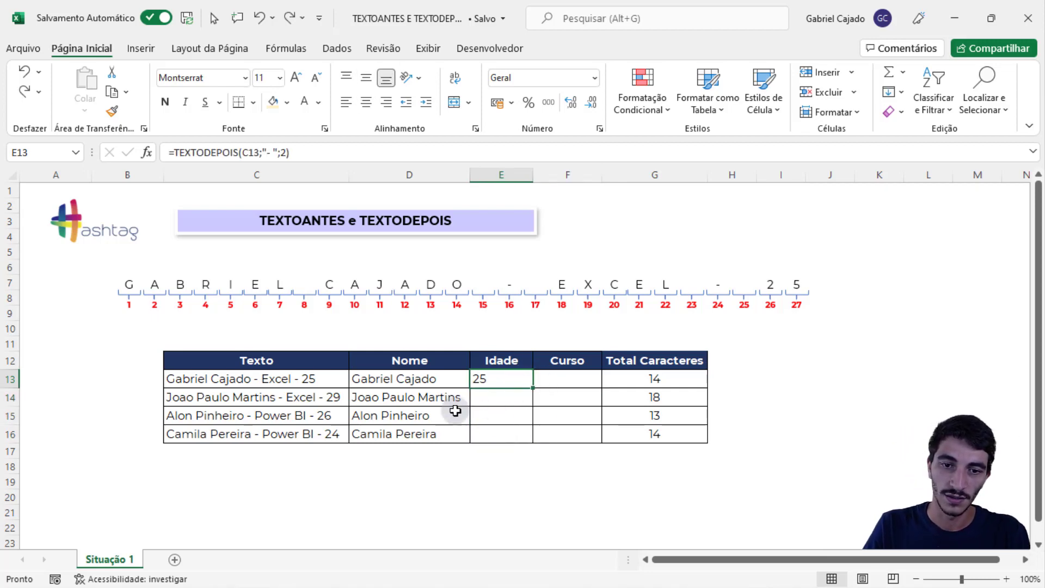
pyautogui.hotkey('ctrl', 'z')
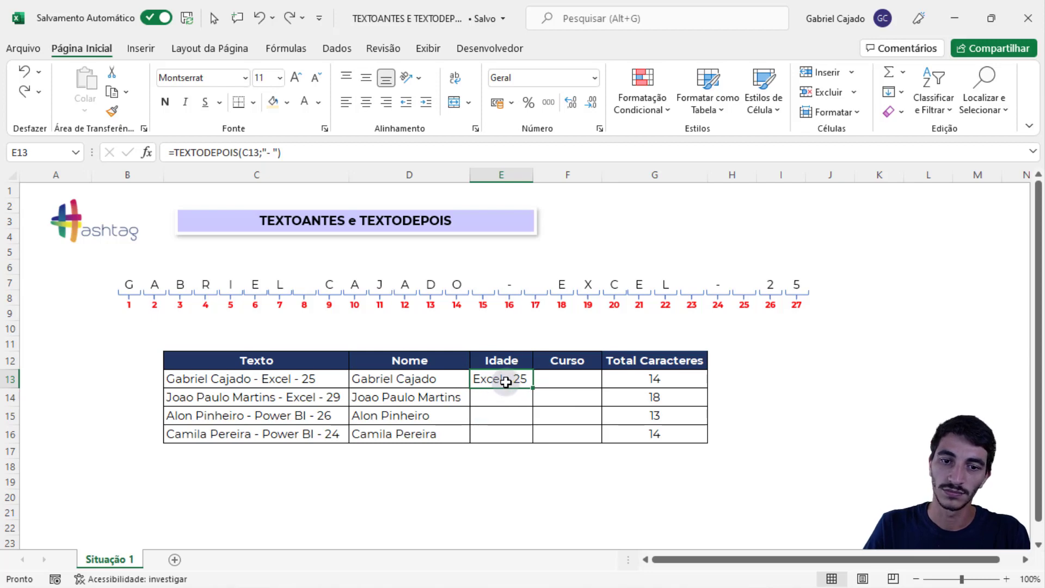
# Fill the first-hyphen TEXTODEPOIS formula from E13 down the Idade column
pyautogui.click(550, 379)
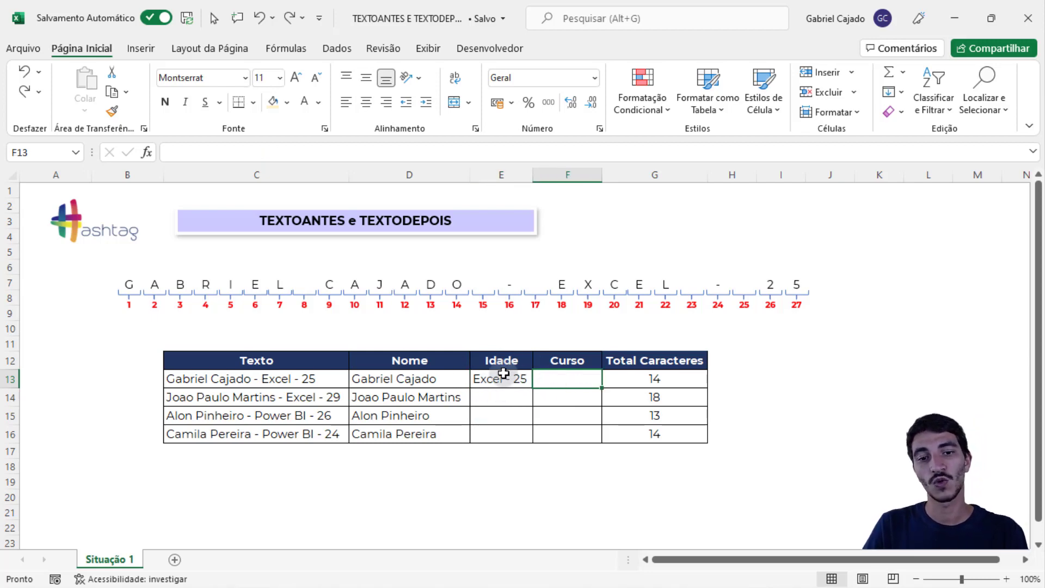
pyautogui.click(512, 381)
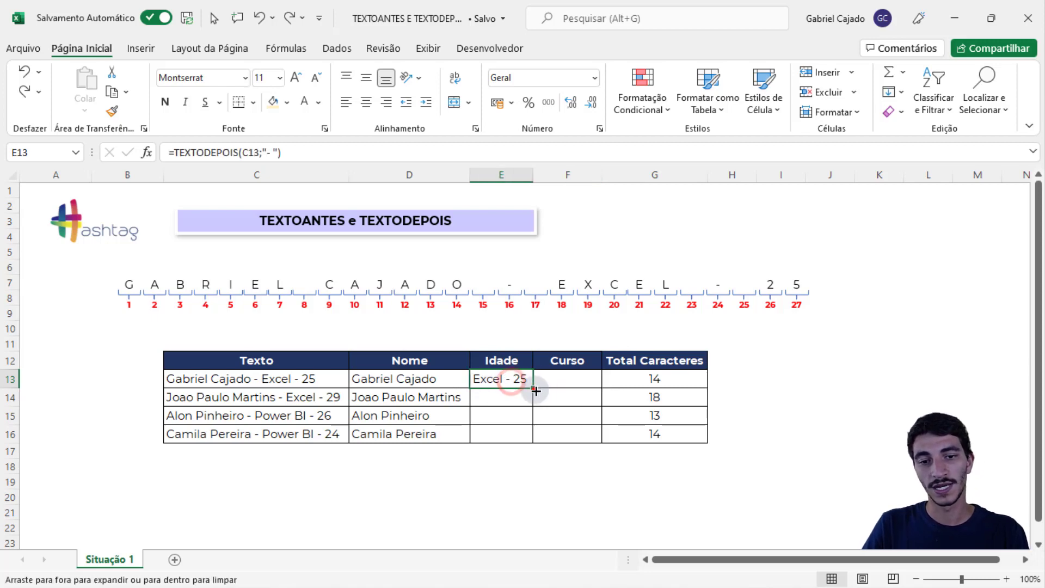
pyautogui.doubleClick(533, 388)
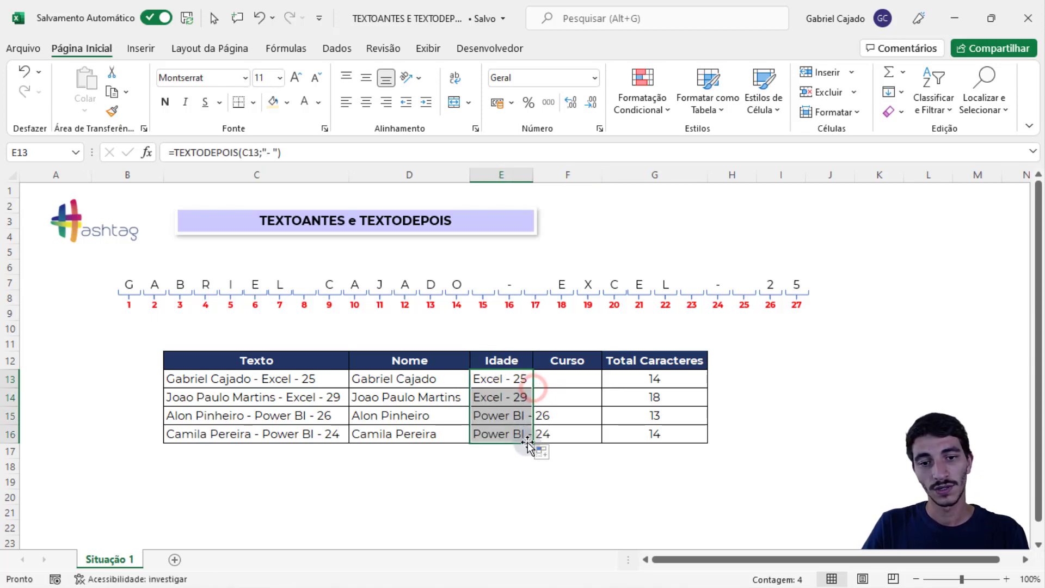
pyautogui.click(569, 381)
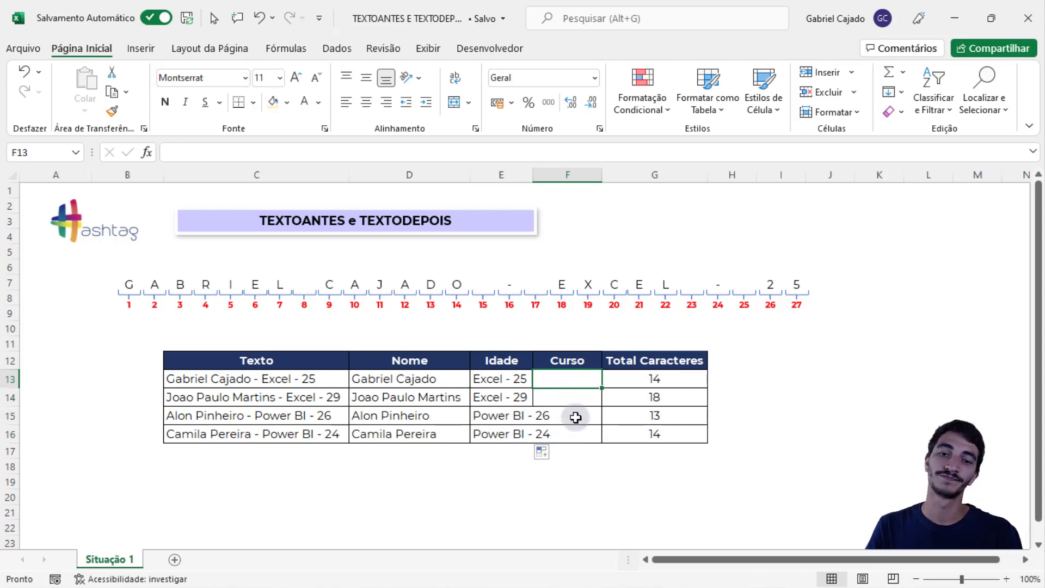
# Undo the Idade fill, start a text-extraction formula in F13, then reopen the E13 formula
pyautogui.hotkey('ctrl', 'z')
pyautogui.click(565, 381)
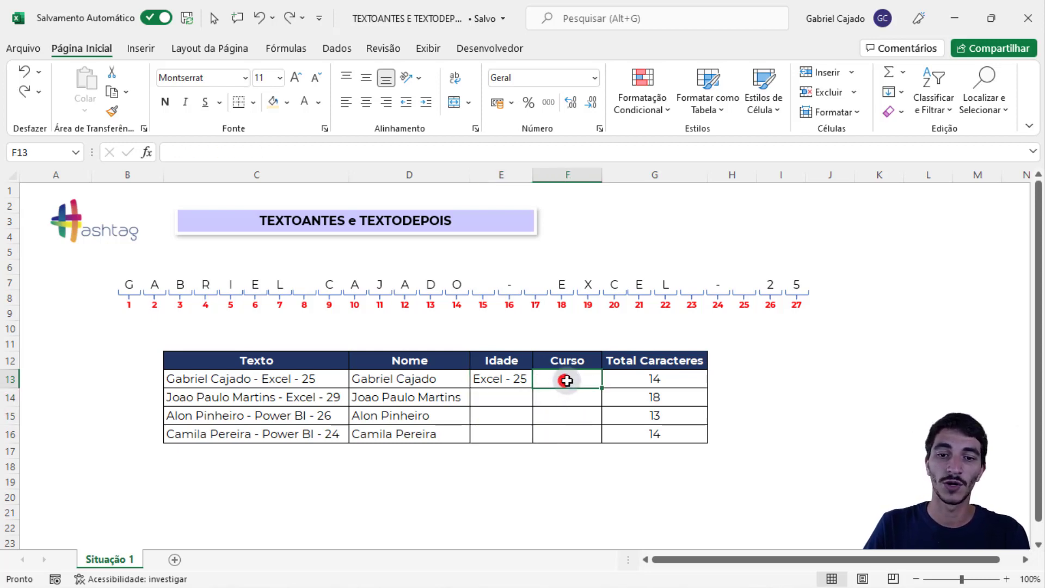
pyautogui.write('=e')
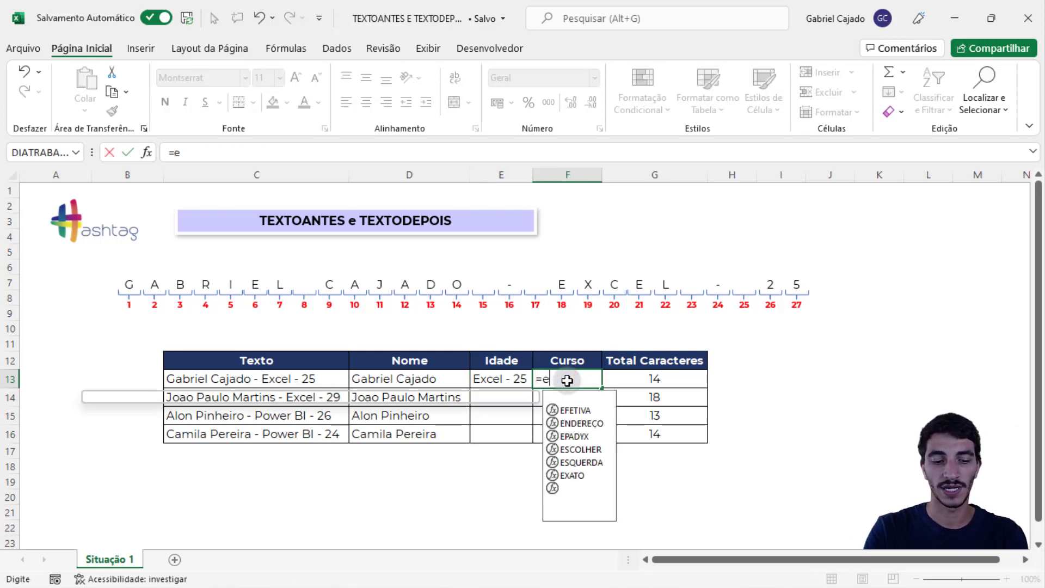
pyautogui.write('xt')
pyautogui.press('Tab')
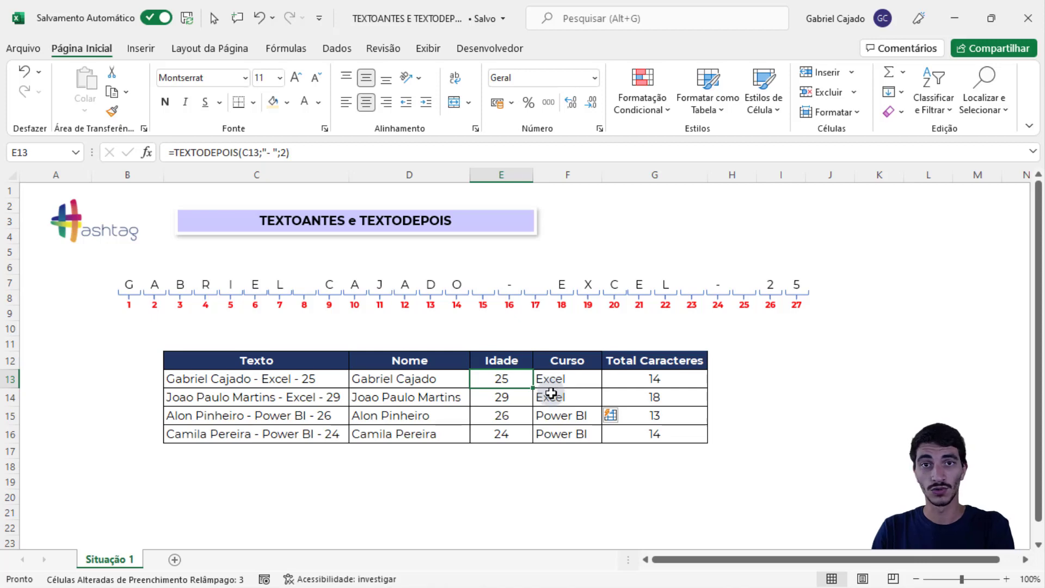
pyautogui.doubleClick(511, 379)
pyautogui.click(544, 379)
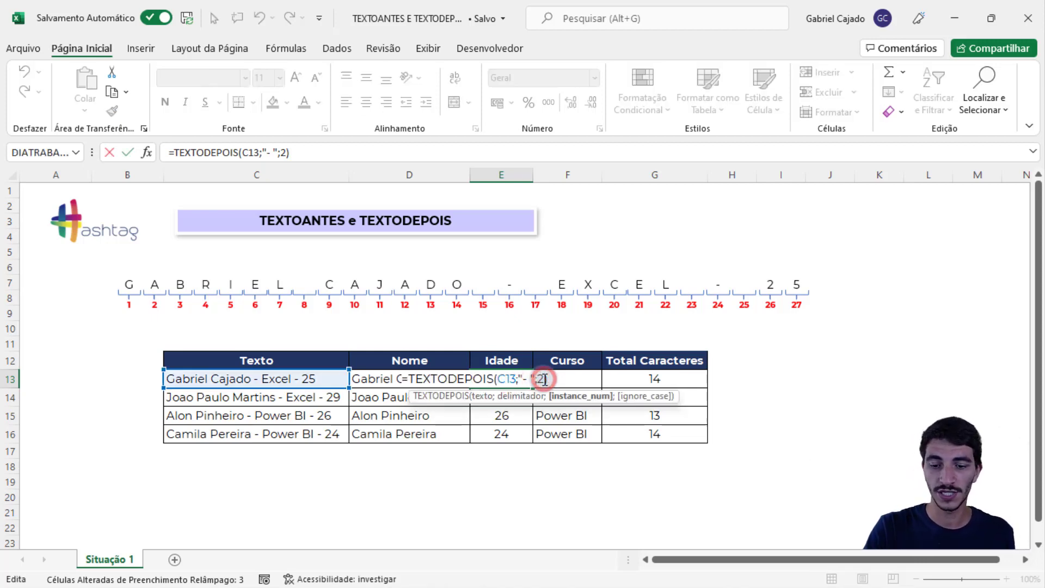
pyautogui.write(';')
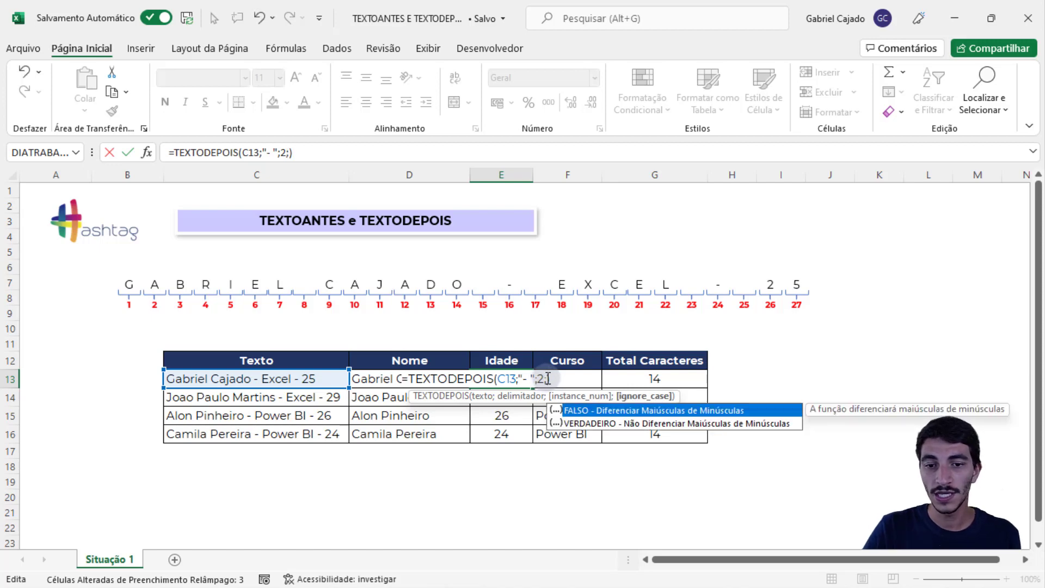
pyautogui.press('Delete')
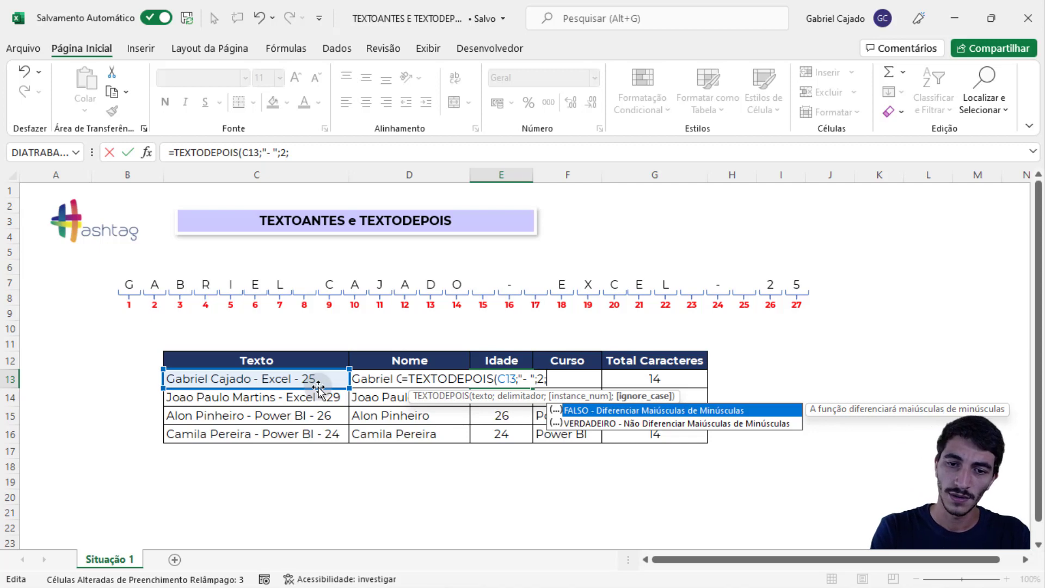
pyautogui.press('BackSpace')
pyautogui.write(')')
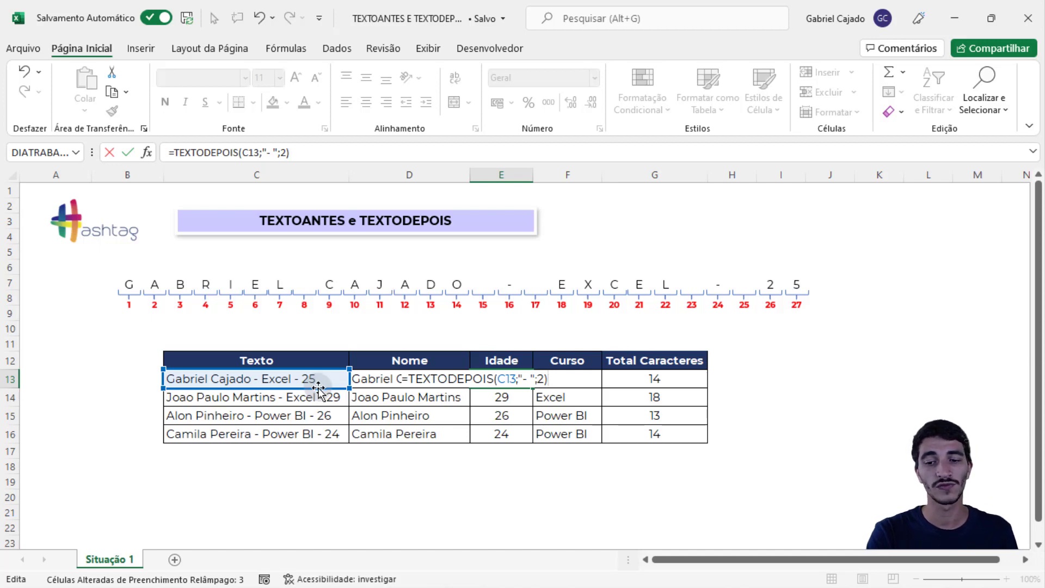
pyautogui.press('Return')
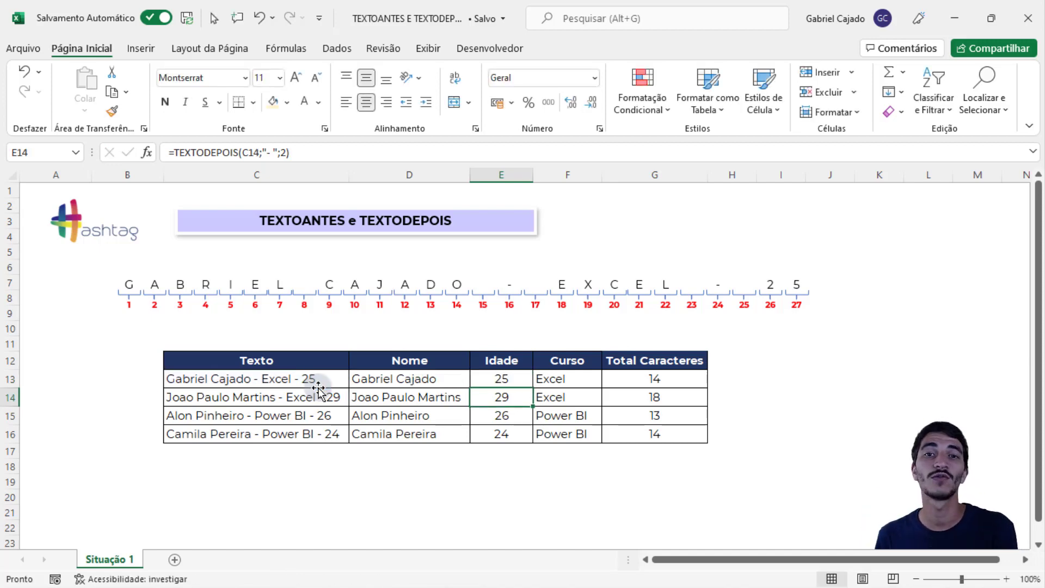